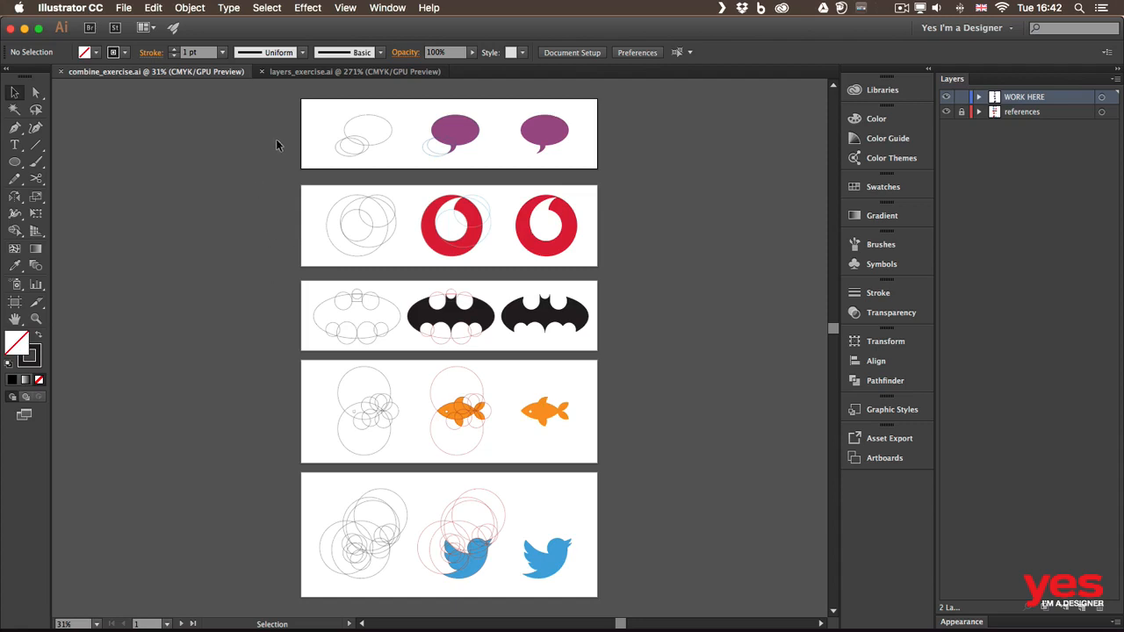
Step: Select the three outlined speech bubble ellipses and remove the excess areas around the tail with the Shape Builder tool
key("super+0")
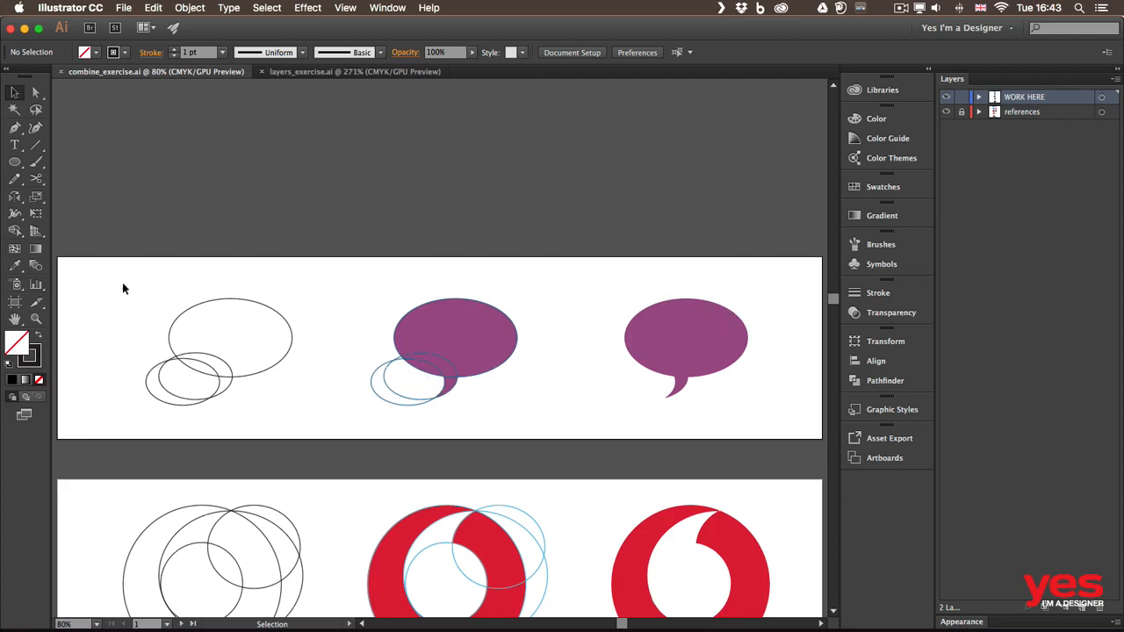
left_click_drag(122, 282, 293, 412)
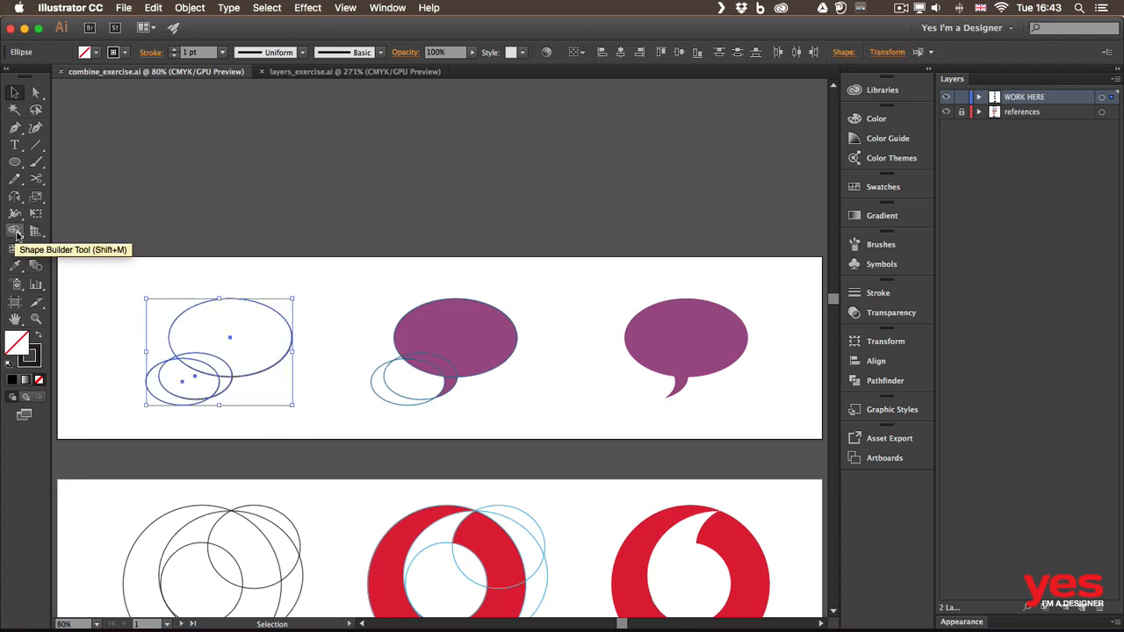
left_click(15, 231)
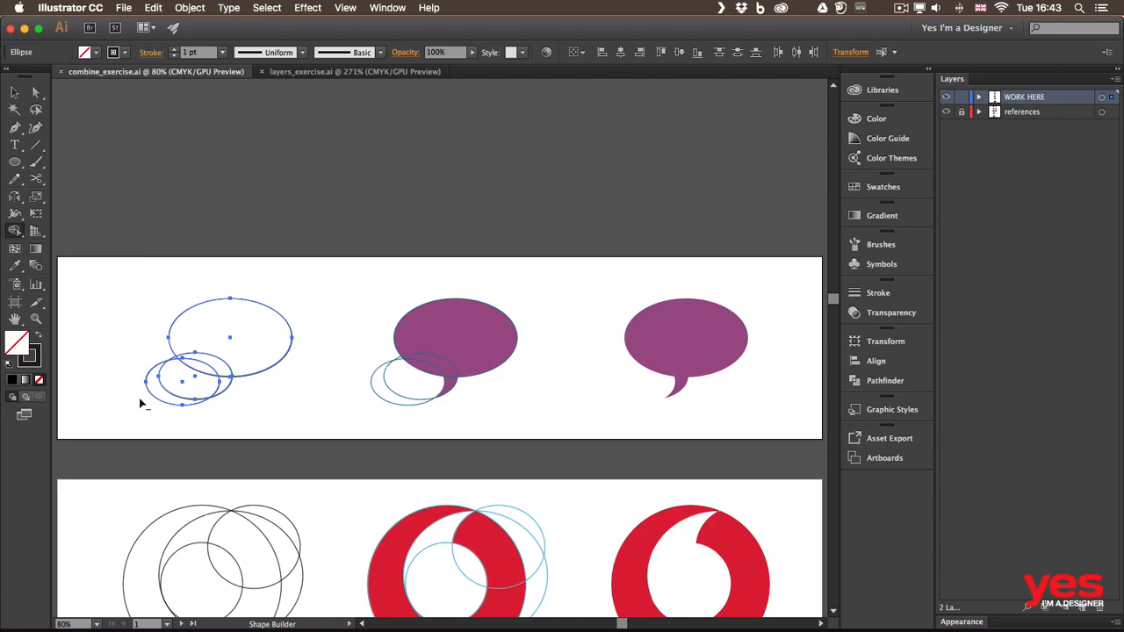
mouse_move(144, 403)
left_mouse_down()
mouse_move(171, 396)
mouse_move(171, 360)
mouse_move(130, 370)
mouse_move(108, 405)
left_mouse_up()
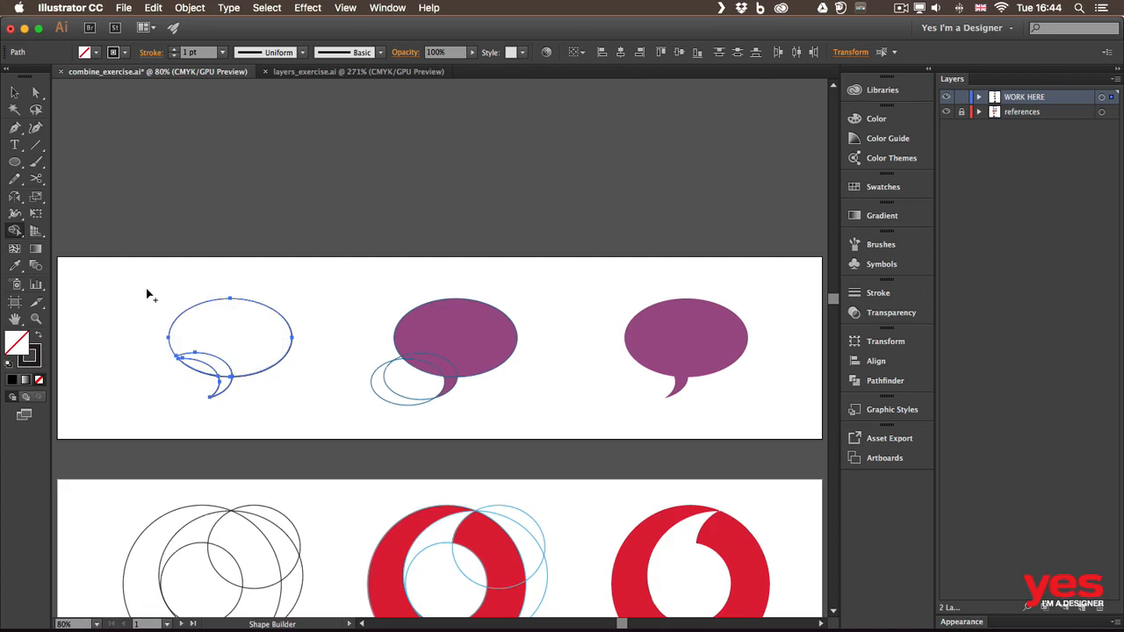
Step: Unite the remaining pieces into a single speech bubble and fill it with purple
mouse_move(147, 290)
left_mouse_down()
mouse_move(322, 414)
mouse_move(144, 379)
mouse_move(160, 363)
left_mouse_up()
left_click(886, 381)
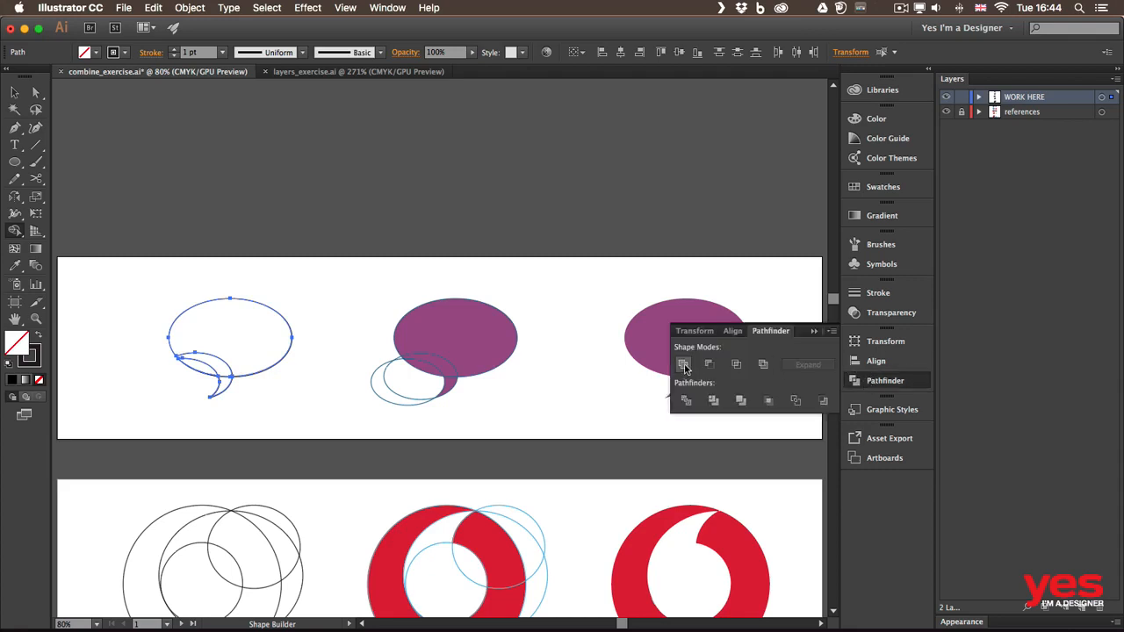
left_click(684, 365)
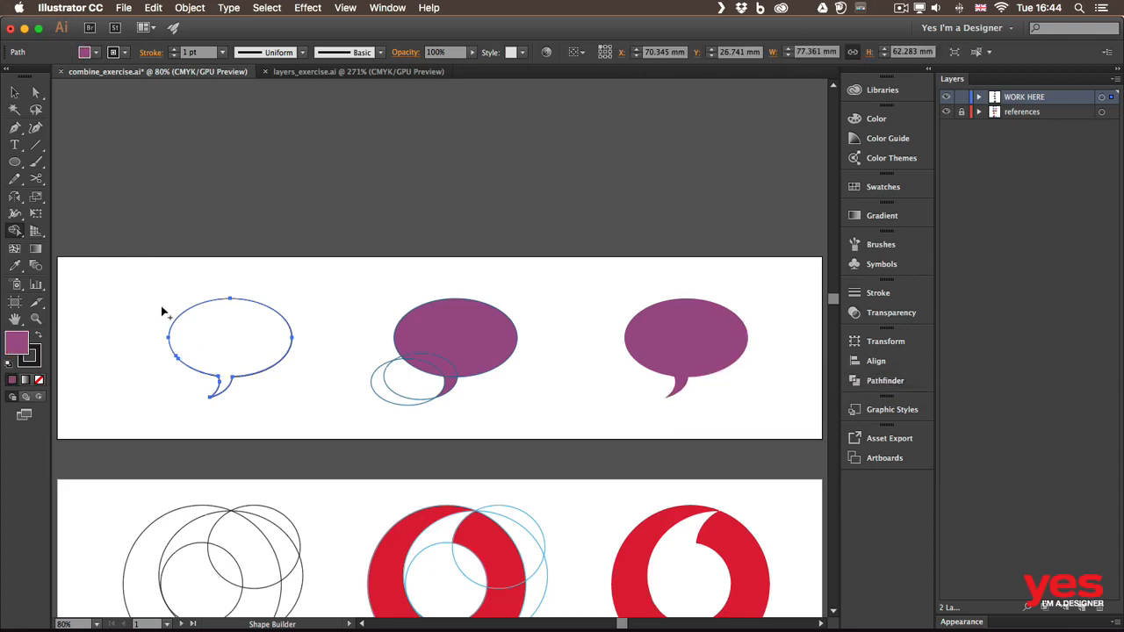
left_click(206, 331)
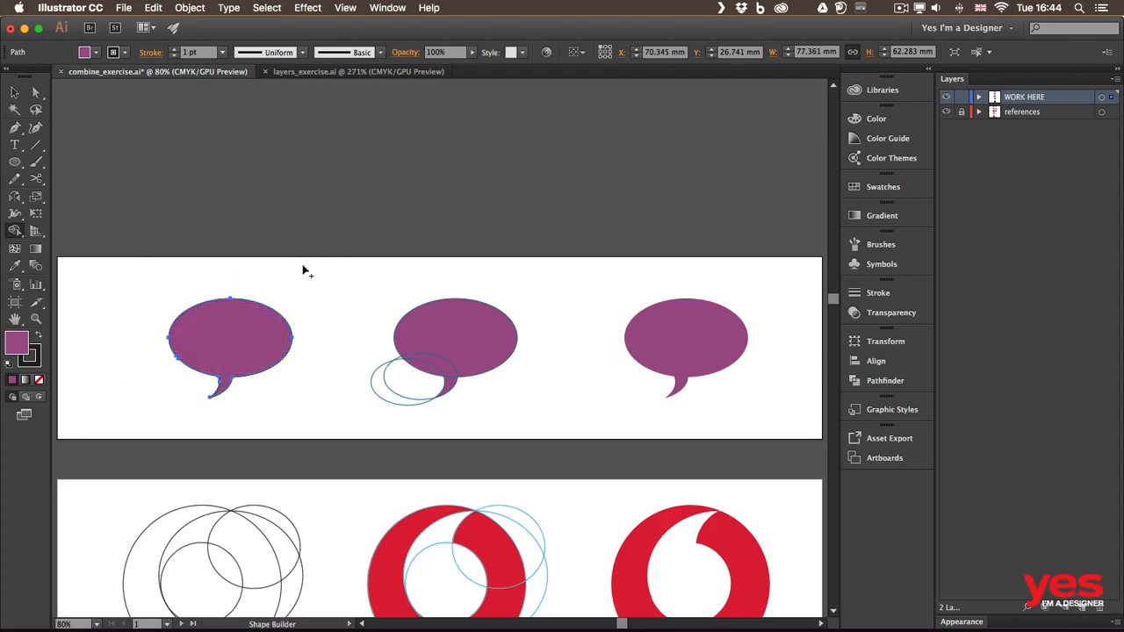
Step: Try blue, red and black fills on the merged speech bubble, finish with orange, and deselect it
left_click(97, 53)
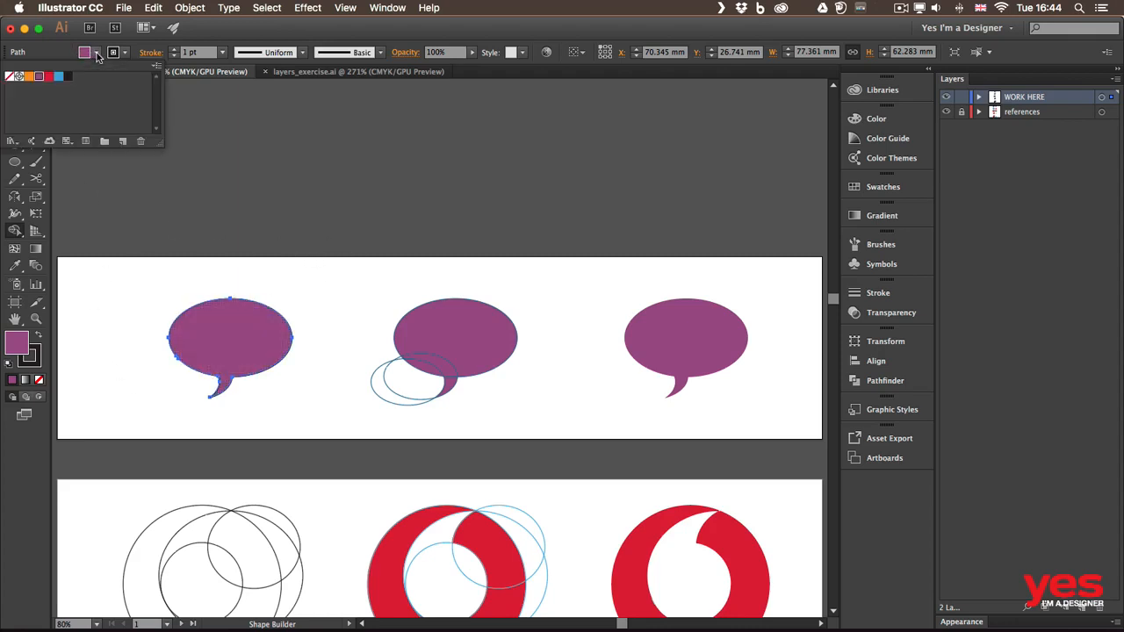
left_click(58, 77)
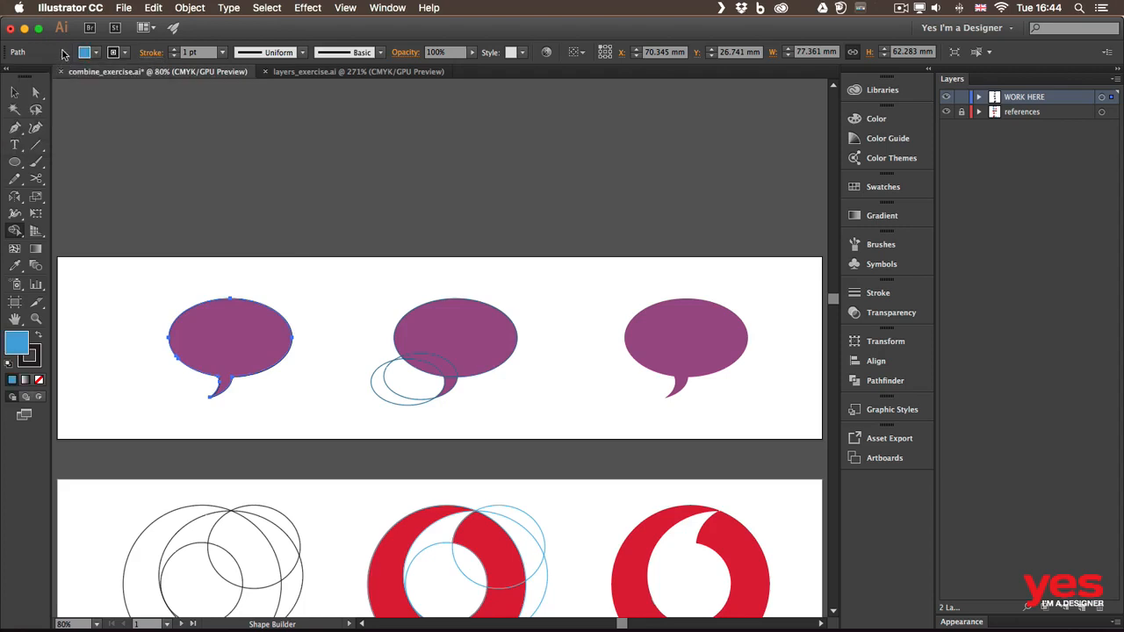
left_click(14, 92)
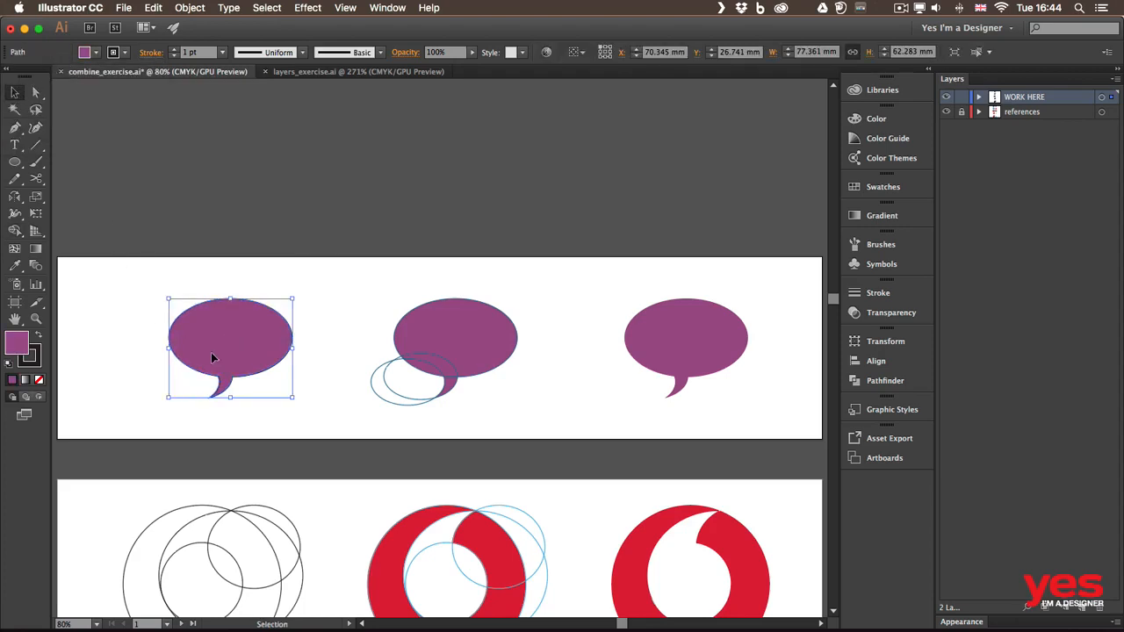
left_click(96, 53)
left_click(58, 76)
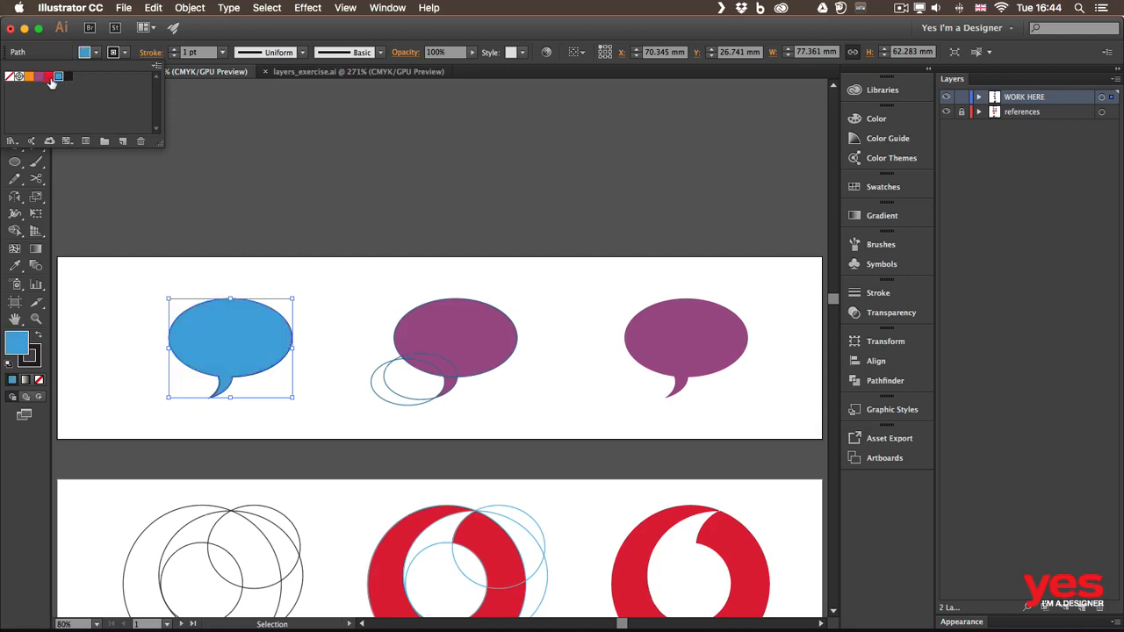
left_click(48, 76)
left_click(67, 76)
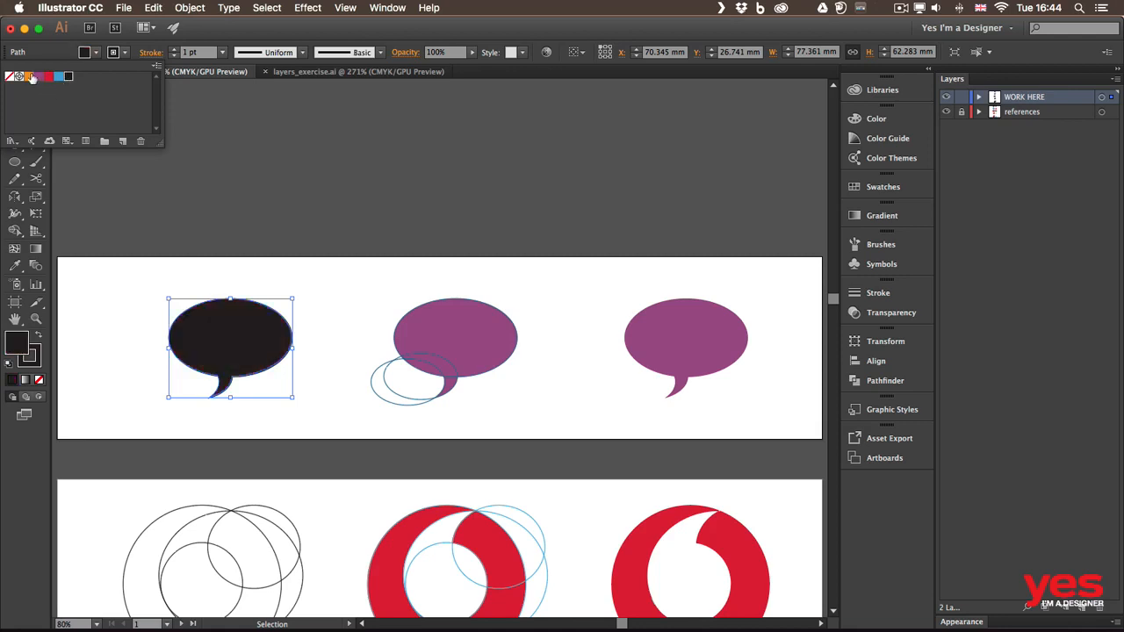
left_click(29, 76)
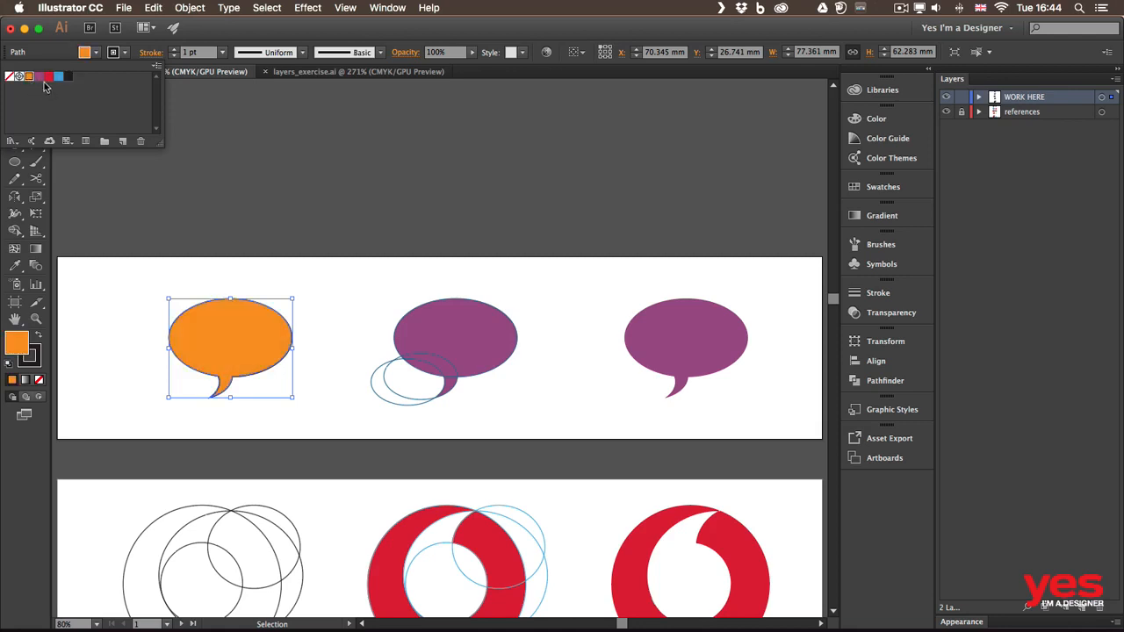
left_click(334, 427)
Step: Examine the red ring, bat, fish and bird exercises with their circle constructions, and return to an overview of all artboards
left_click_drag(328, 454, 330, 329)
scroll(330, 330, "down", 3)
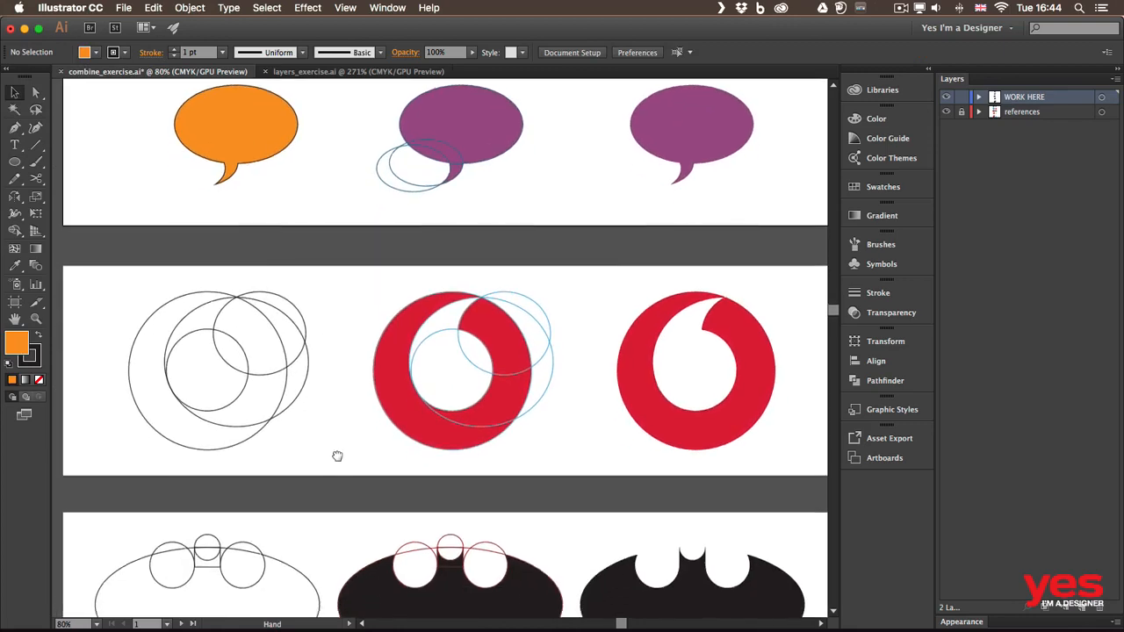
scroll(336, 454, "down", 3)
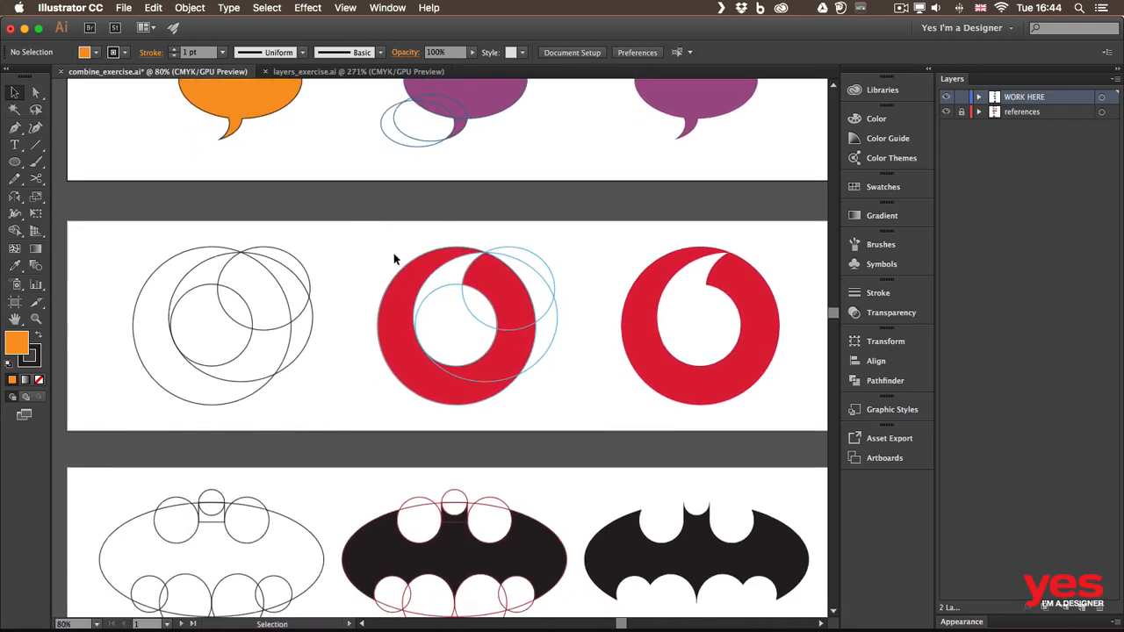
left_click_drag(346, 444, 360, 326)
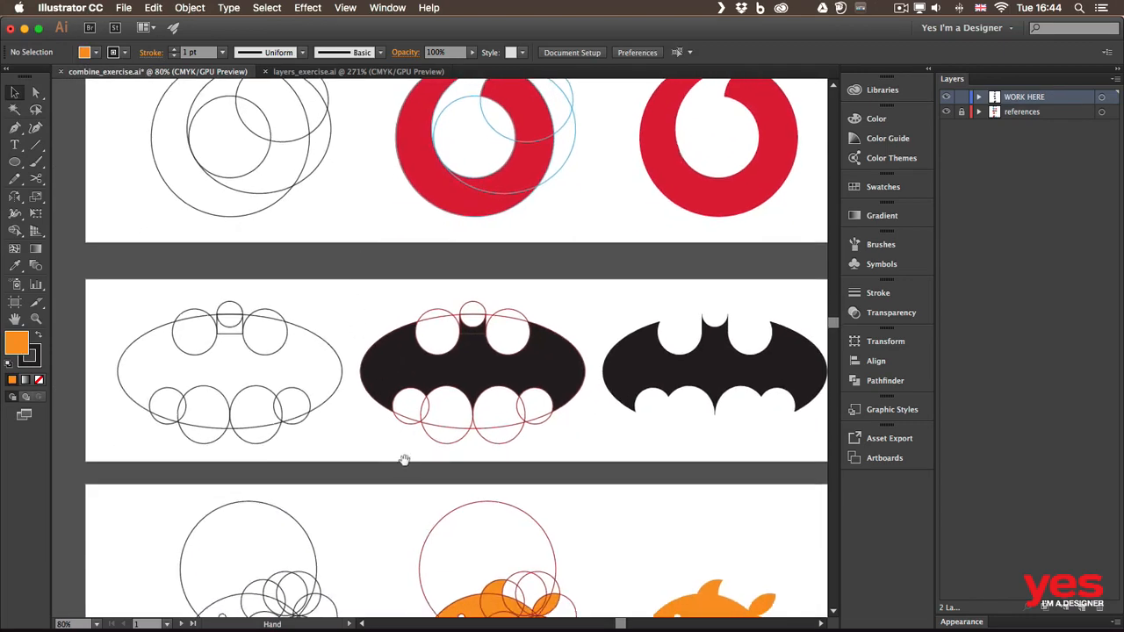
left_click_drag(404, 460, 359, 233)
scroll(352, 400, "down", 12)
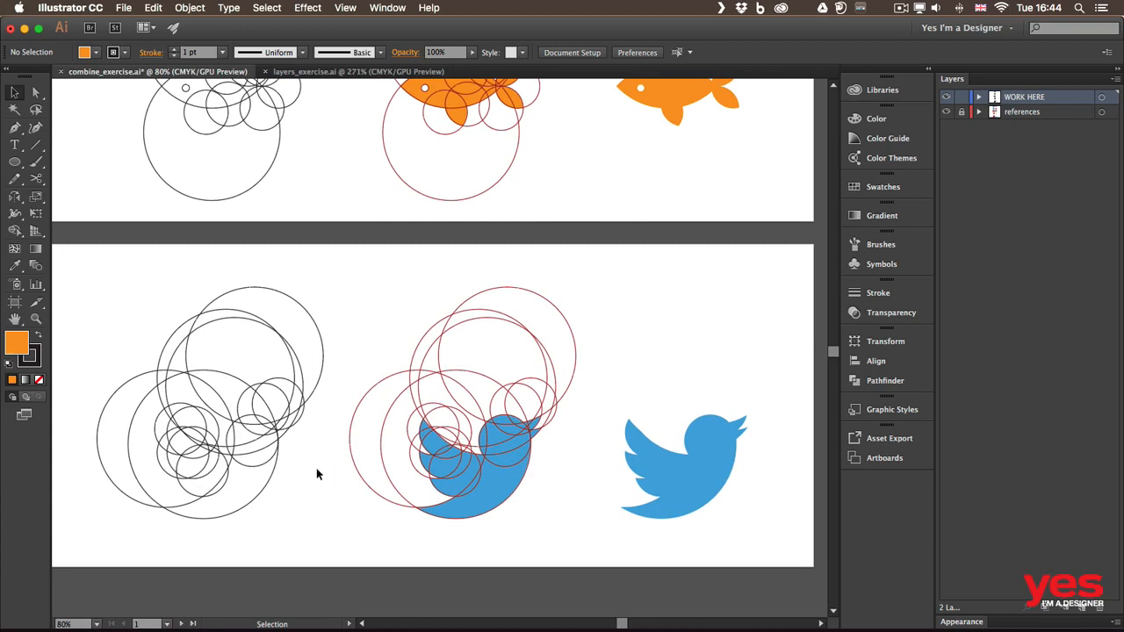
left_click_drag(326, 205, 346, 406)
left_click_drag(338, 233, 348, 443)
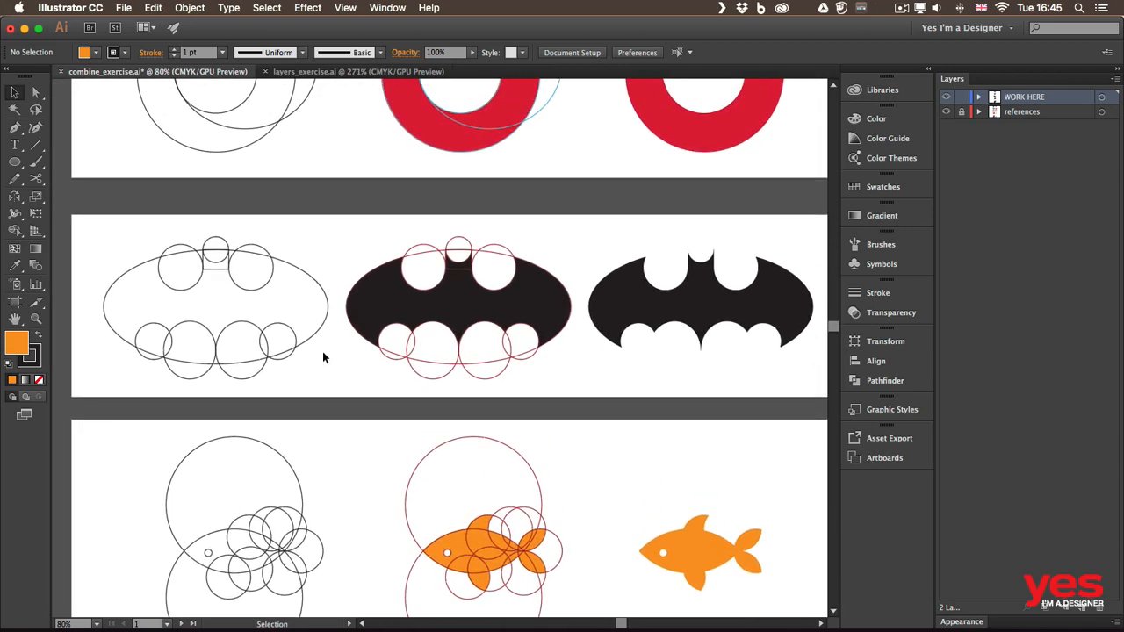
key("super+alt+0")
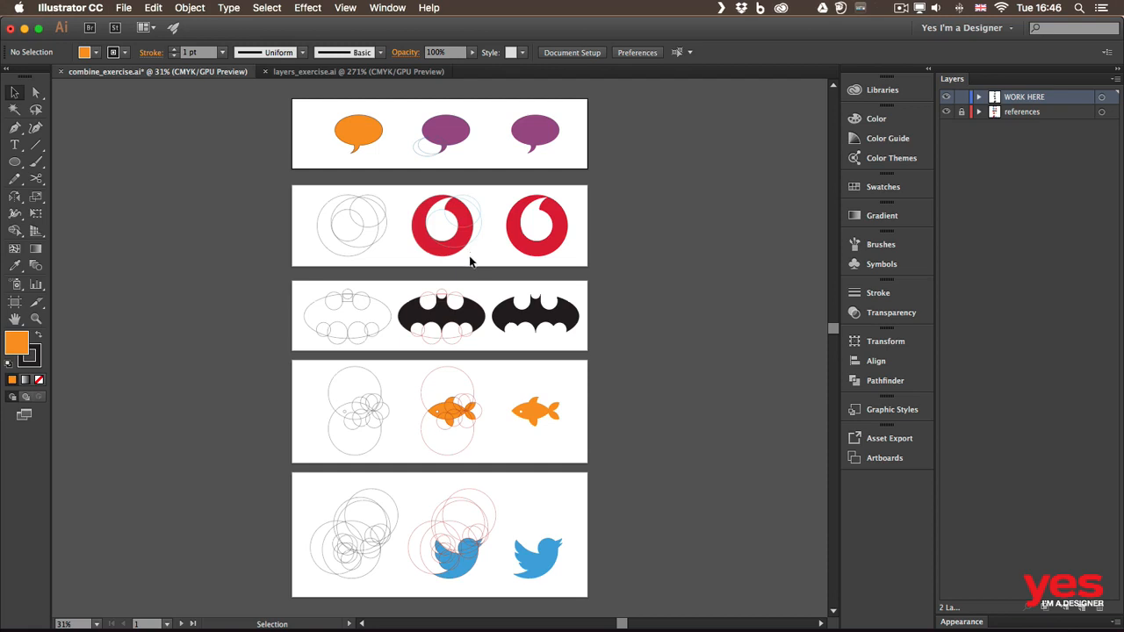
Step: Switch to the layers_exercise.ai document and expand the START HERE layer to show its paths
left_click(343, 73)
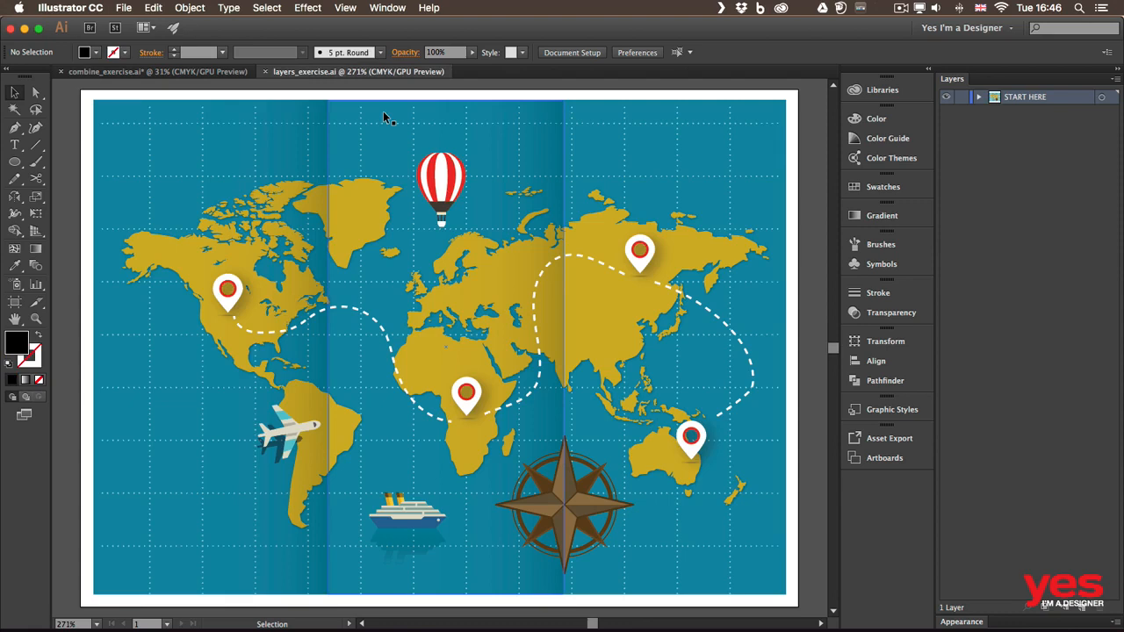
left_click(979, 97)
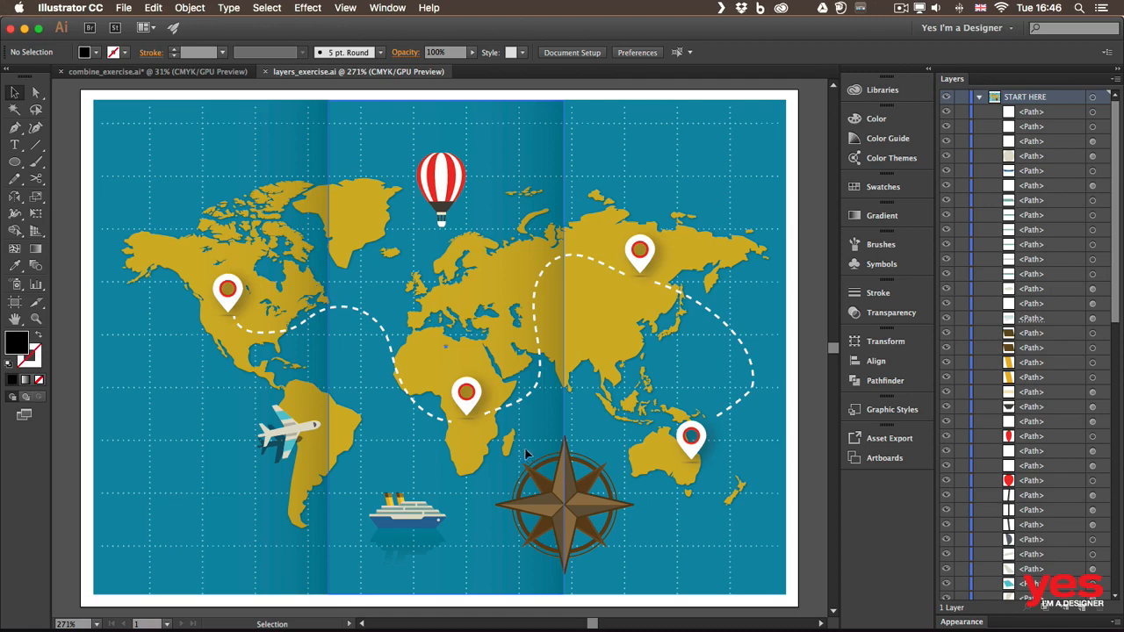
Step: Try to select and move the compass on the world map, and undo the resulting moves
left_click_drag(527, 459, 557, 484)
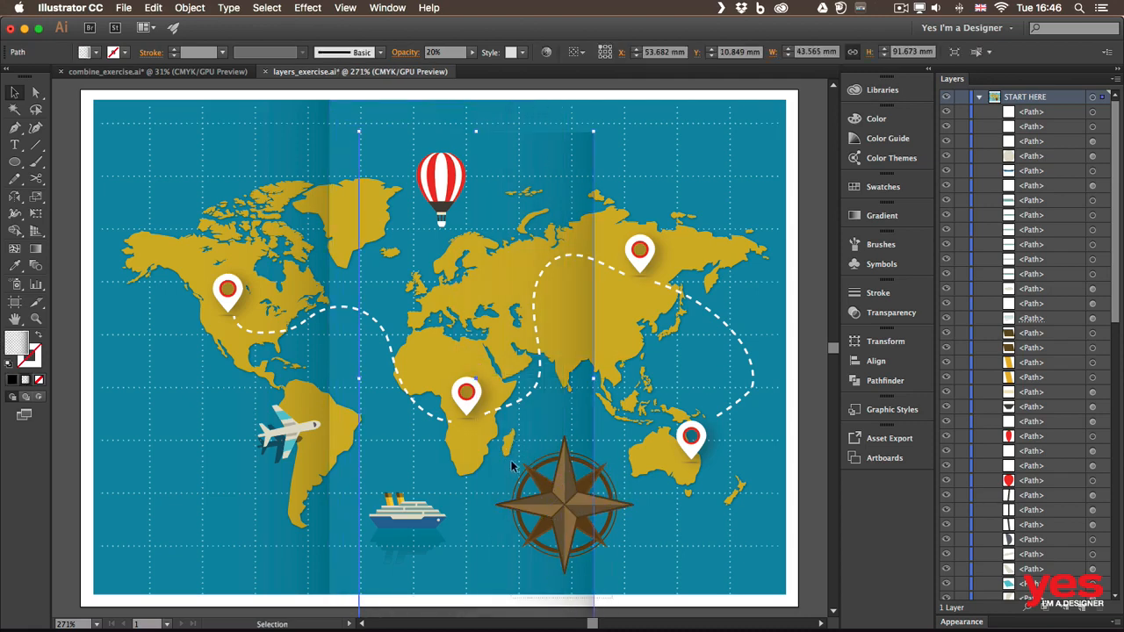
left_click_drag(512, 453, 513, 454)
left_click_drag(565, 479, 617, 455)
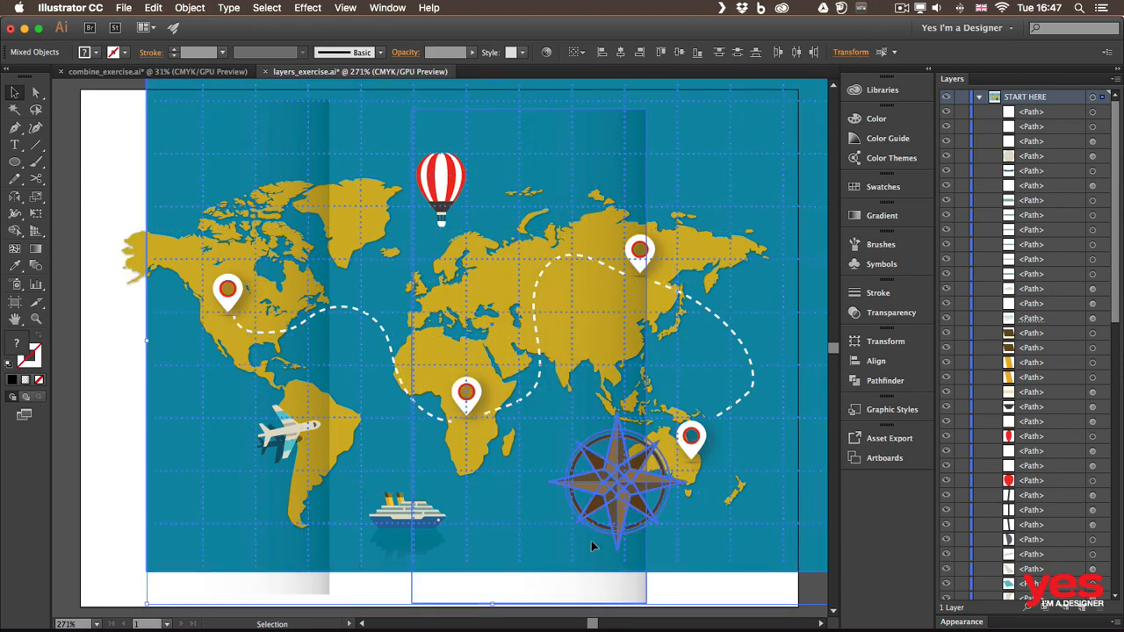
key("super+z")
key("super+z")
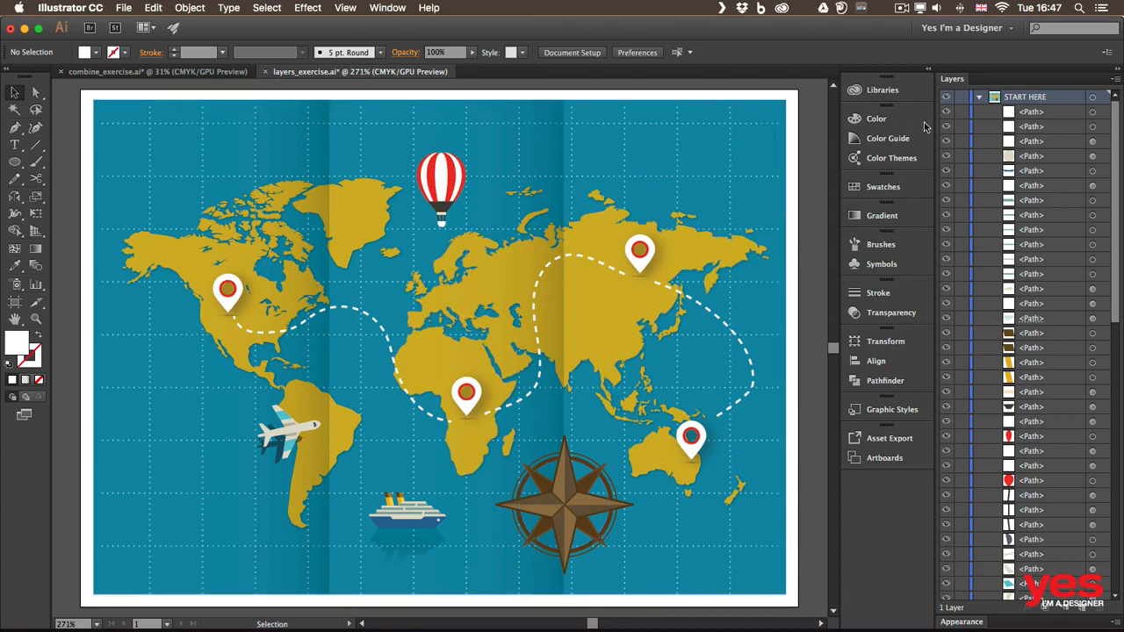
Step: Collapse START HERE and create two new layers above it, naming the lower one background and the upper one continents
left_click(979, 97)
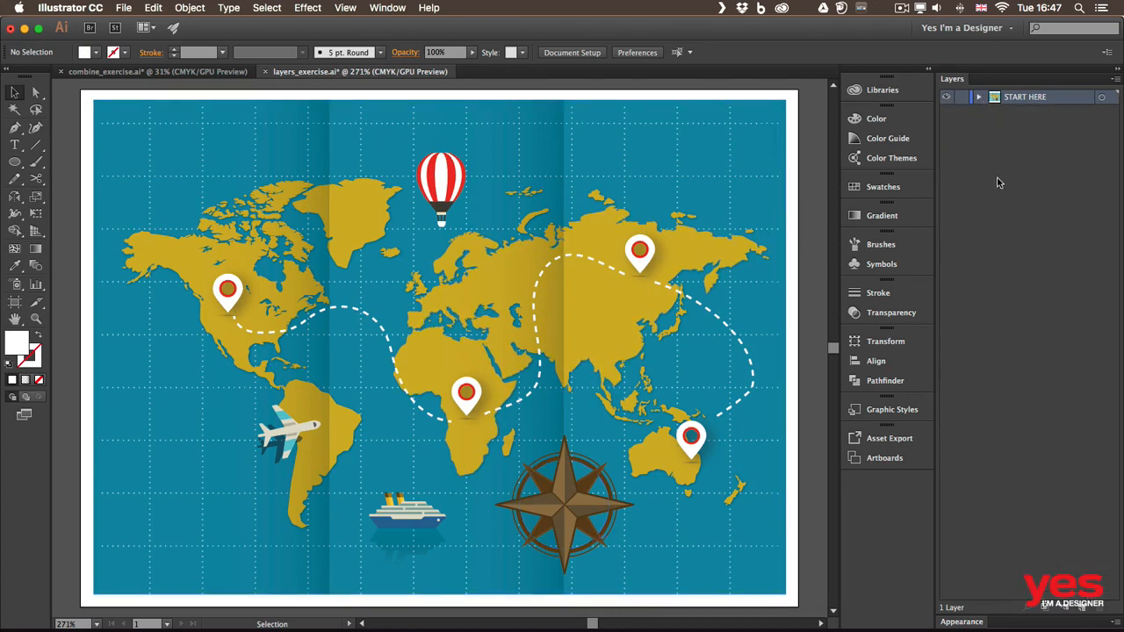
left_click(1083, 608)
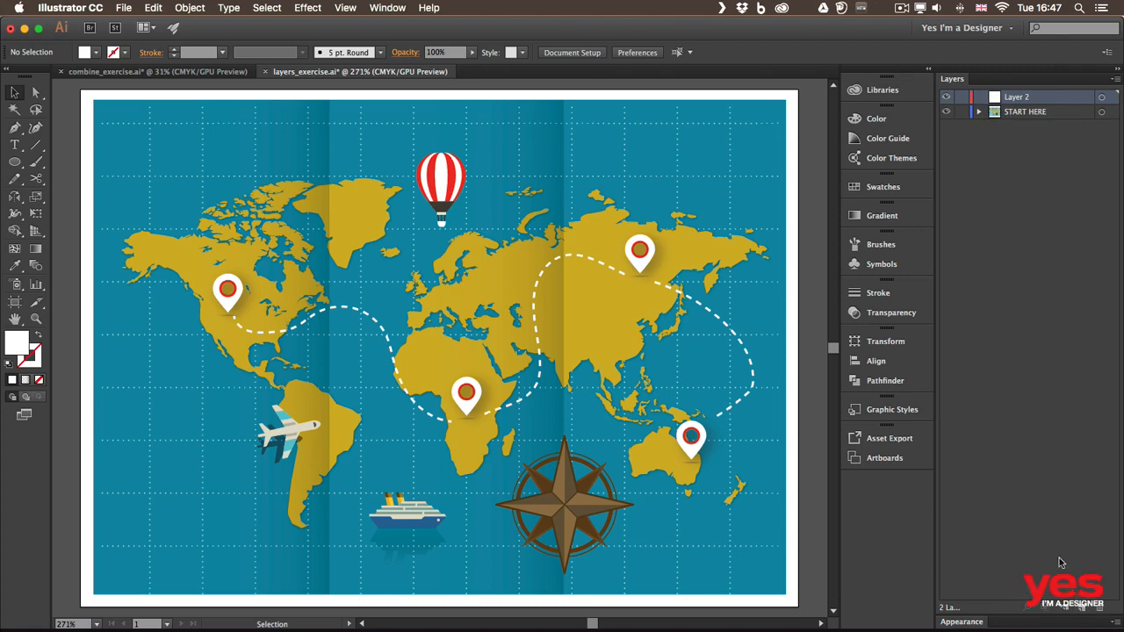
left_click(1086, 612)
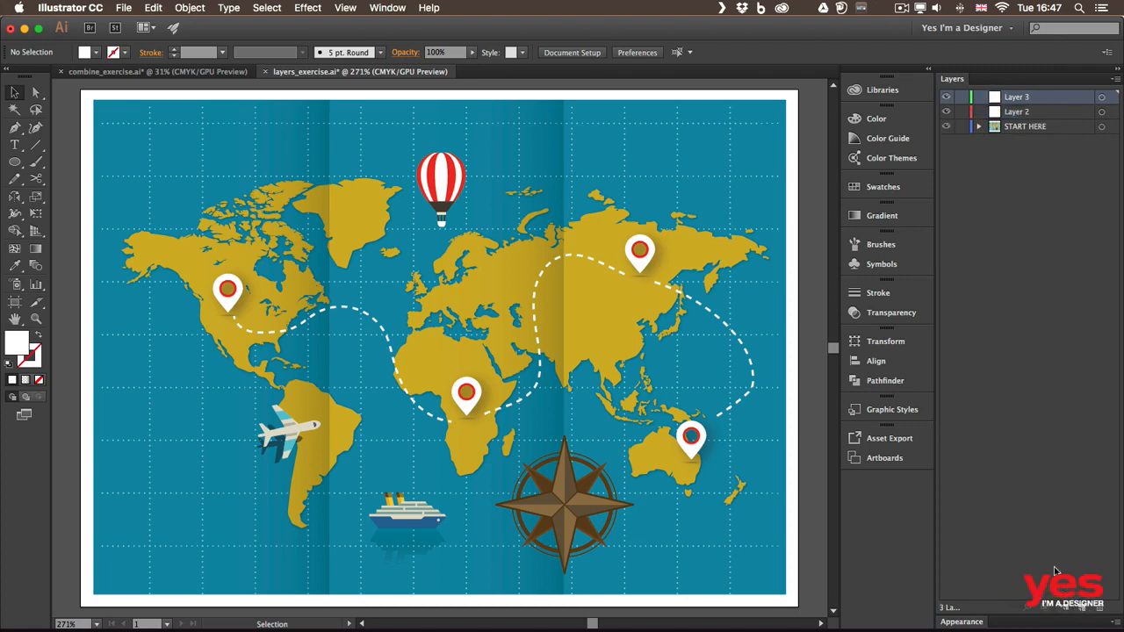
double_click(1019, 113)
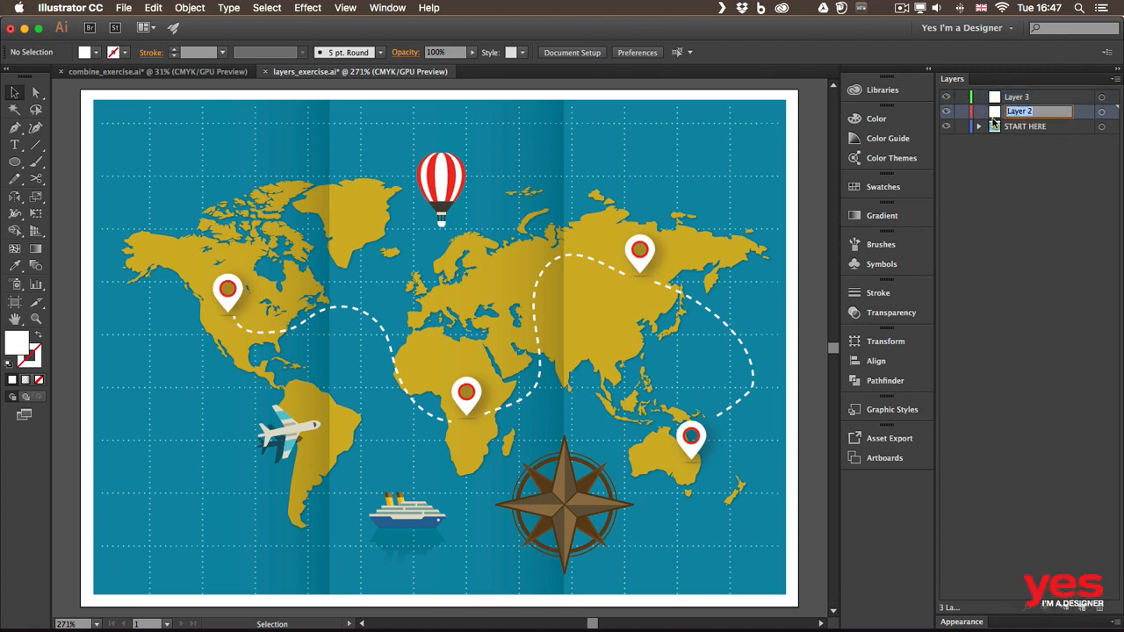
type("background")
key("Return")
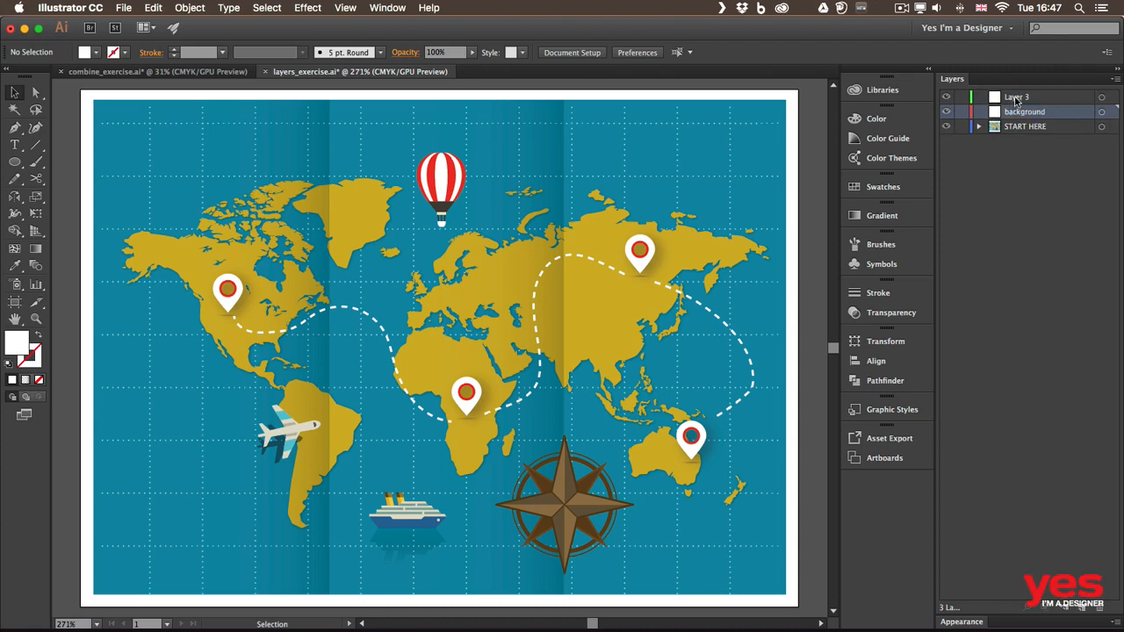
double_click(1014, 97)
type("continents")
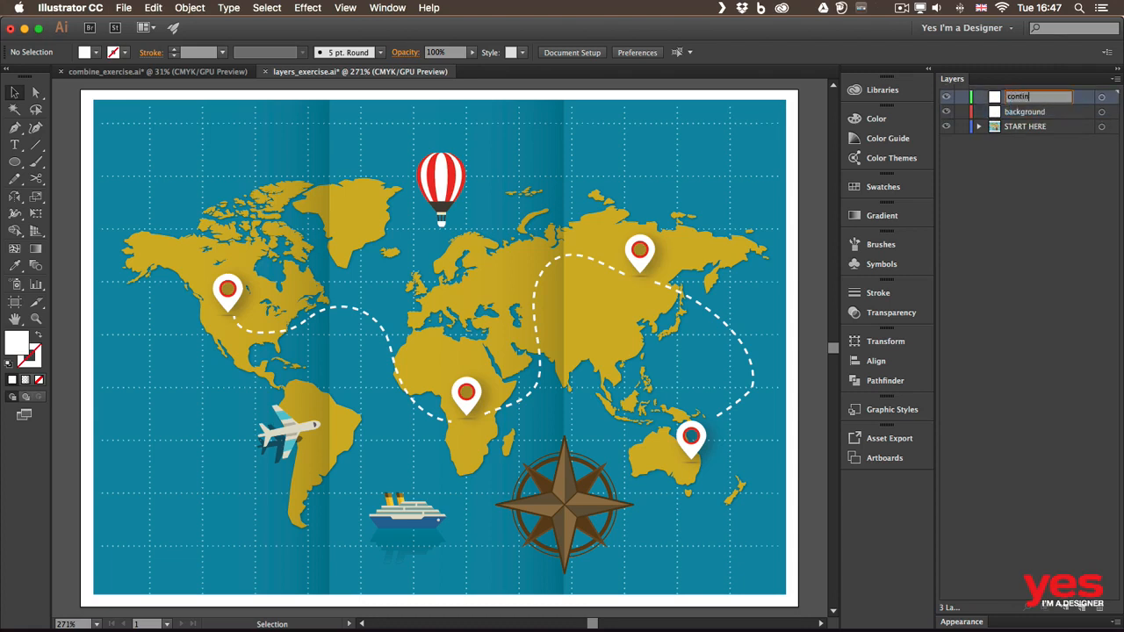
key("Return")
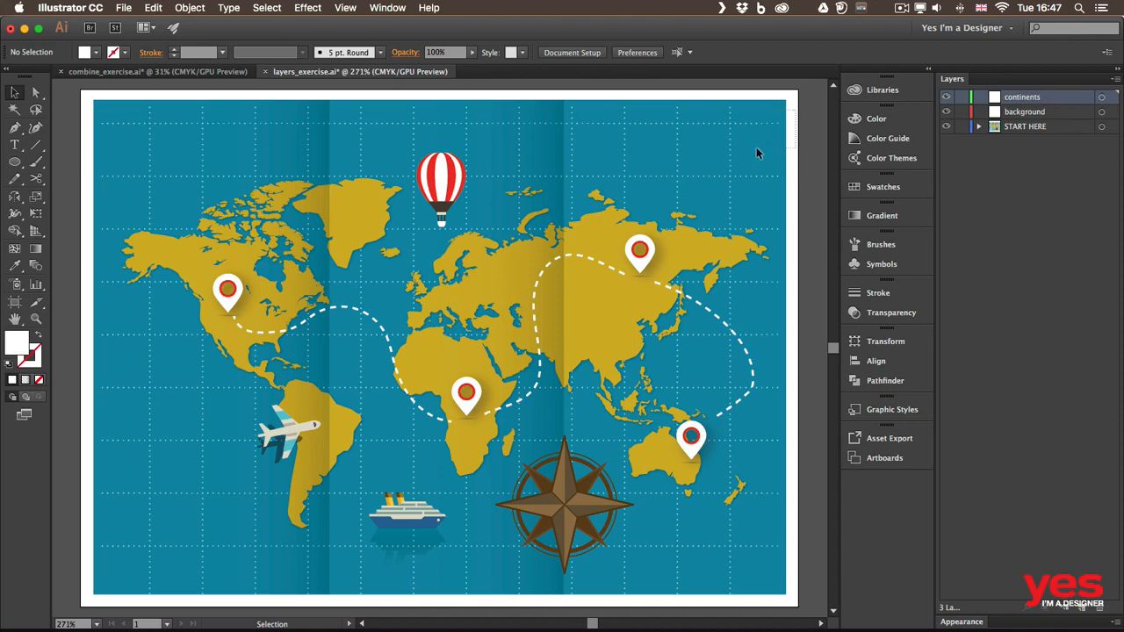
Step: Select the blue backdrop and dotted grid, order the layers as START HERE, continents, background, and move the selection into the background layer
key("super+a")
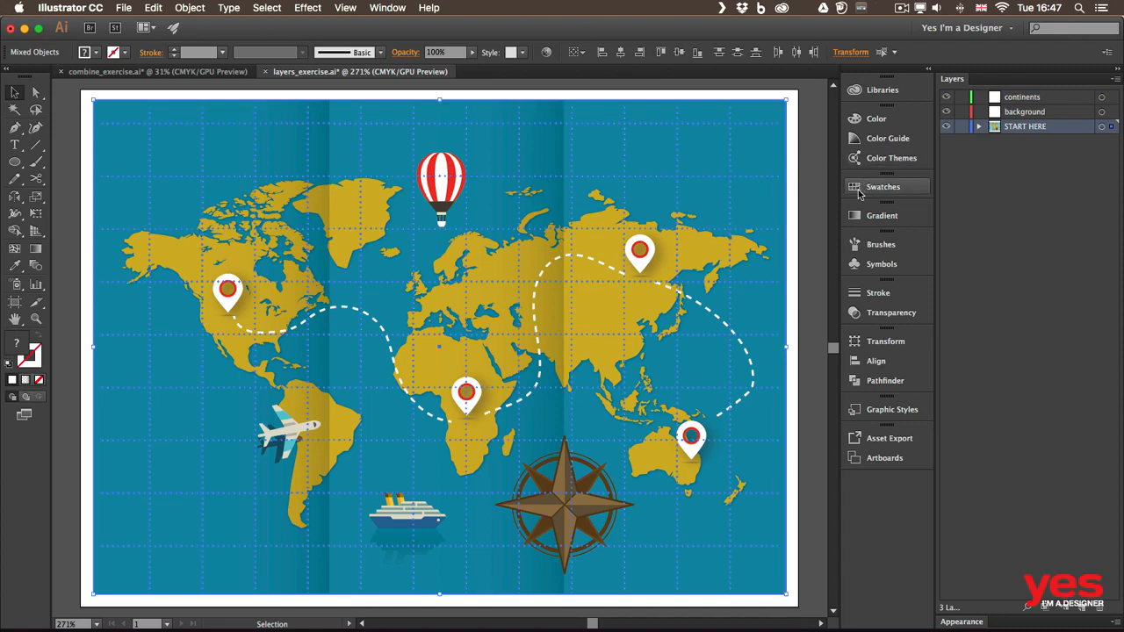
left_click_drag(1028, 113, 1027, 139)
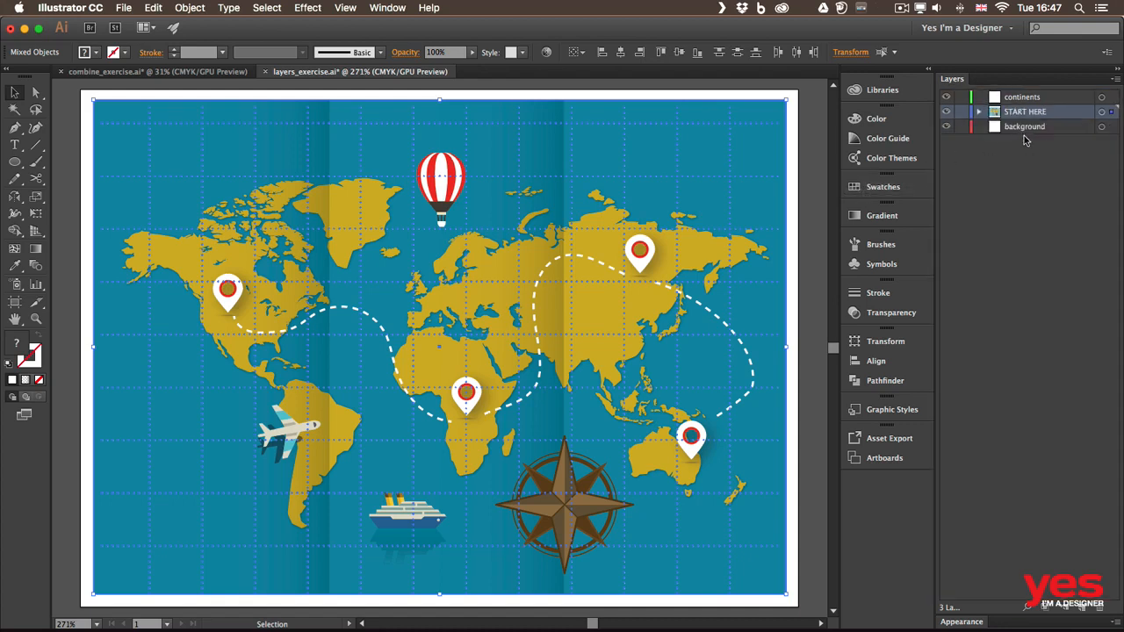
left_click_drag(1031, 99, 1030, 120)
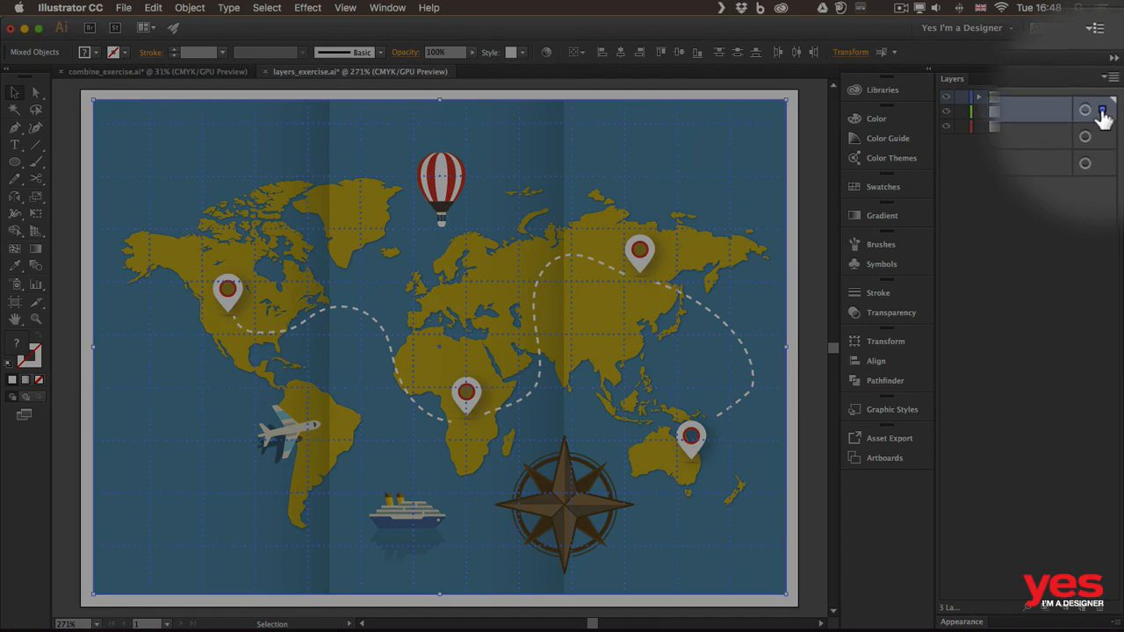
left_click_drag(1101, 112, 1101, 131)
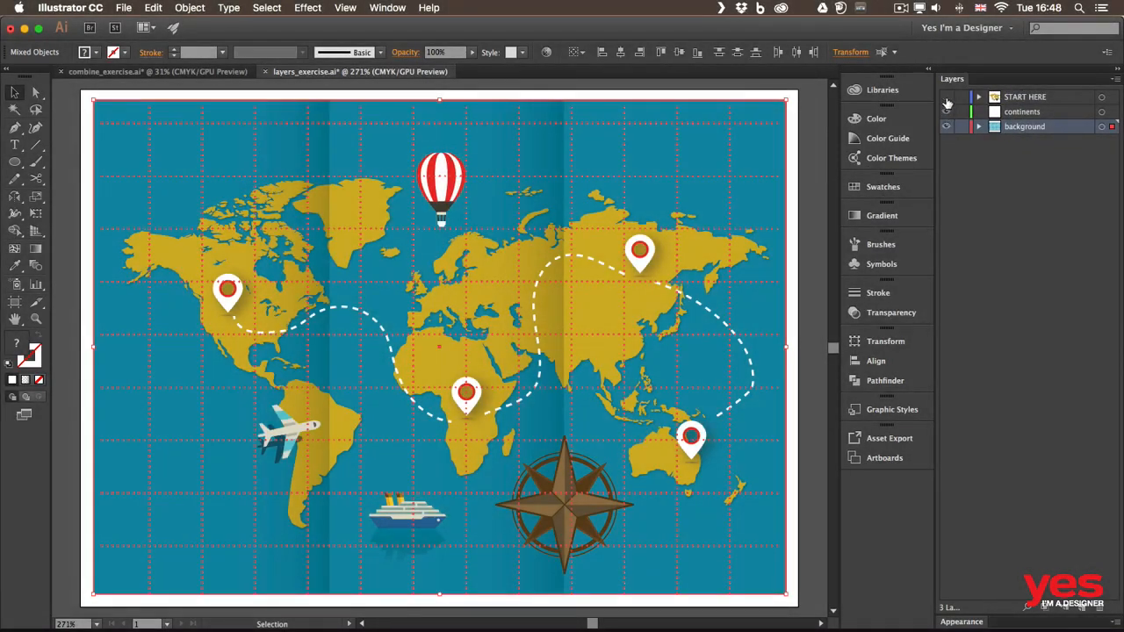
Step: Hide and reshow the START HERE layer to check the background artwork, and lock the background layer
left_click(947, 99)
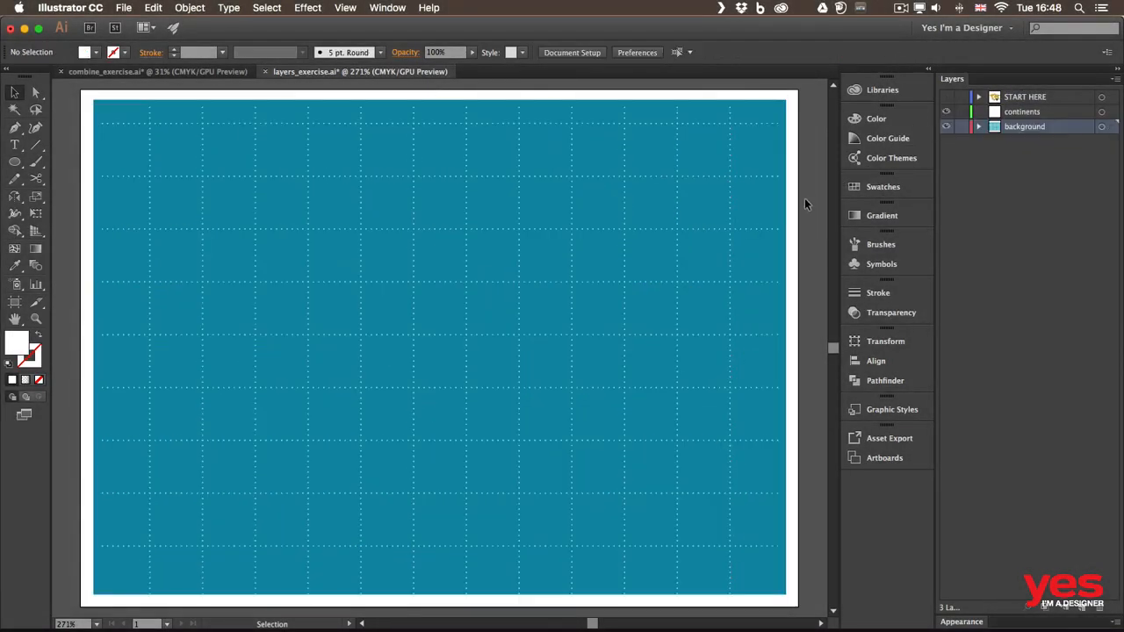
left_click(946, 96)
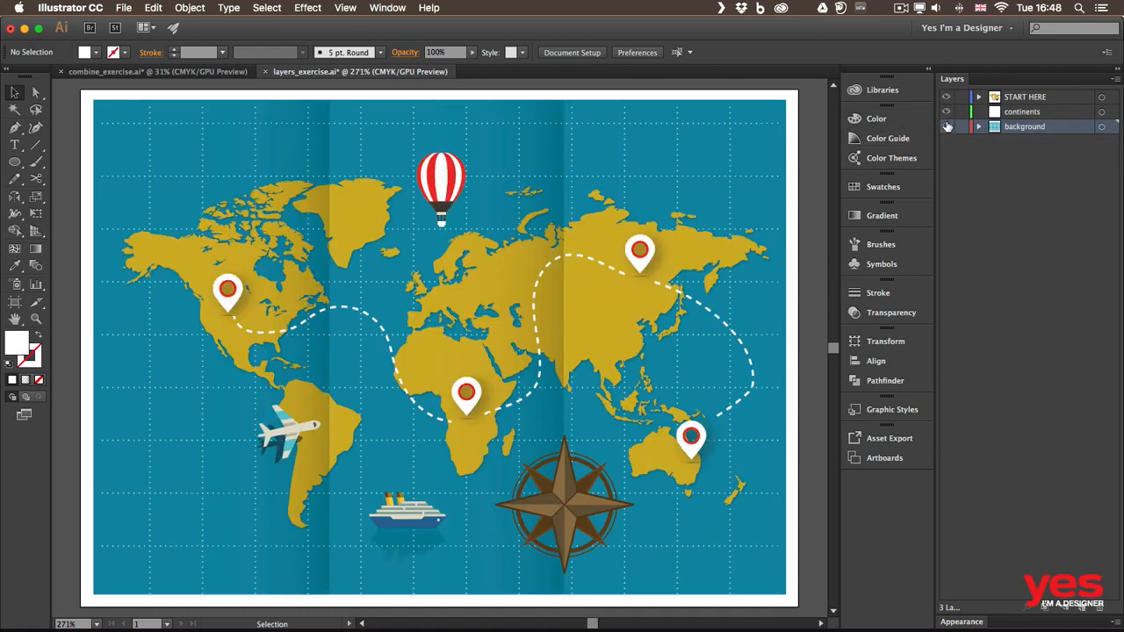
left_click(961, 127)
Step: Select the yellow continents shape, move it into the continents layer, and lock that layer
left_click(715, 249)
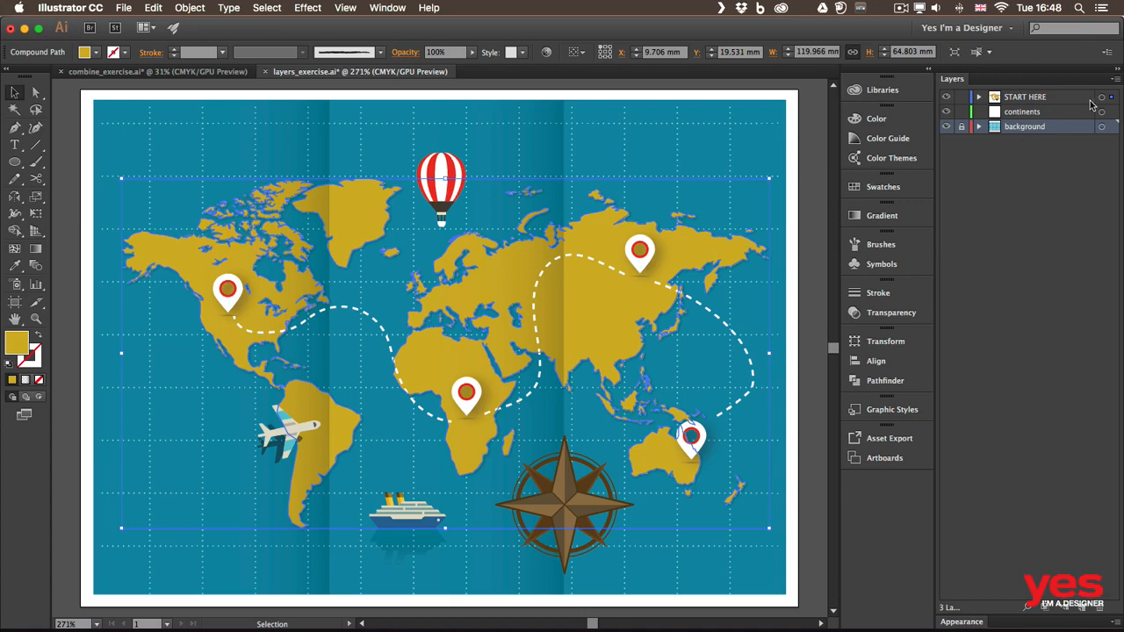
left_click_drag(1111, 114, 1111, 113)
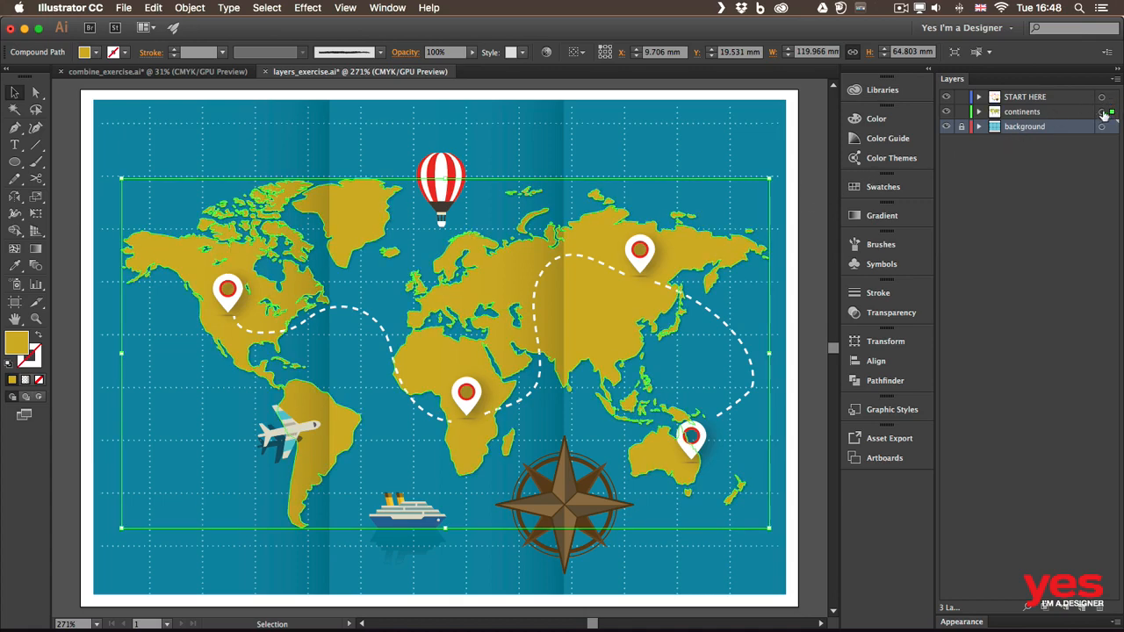
left_click(962, 113)
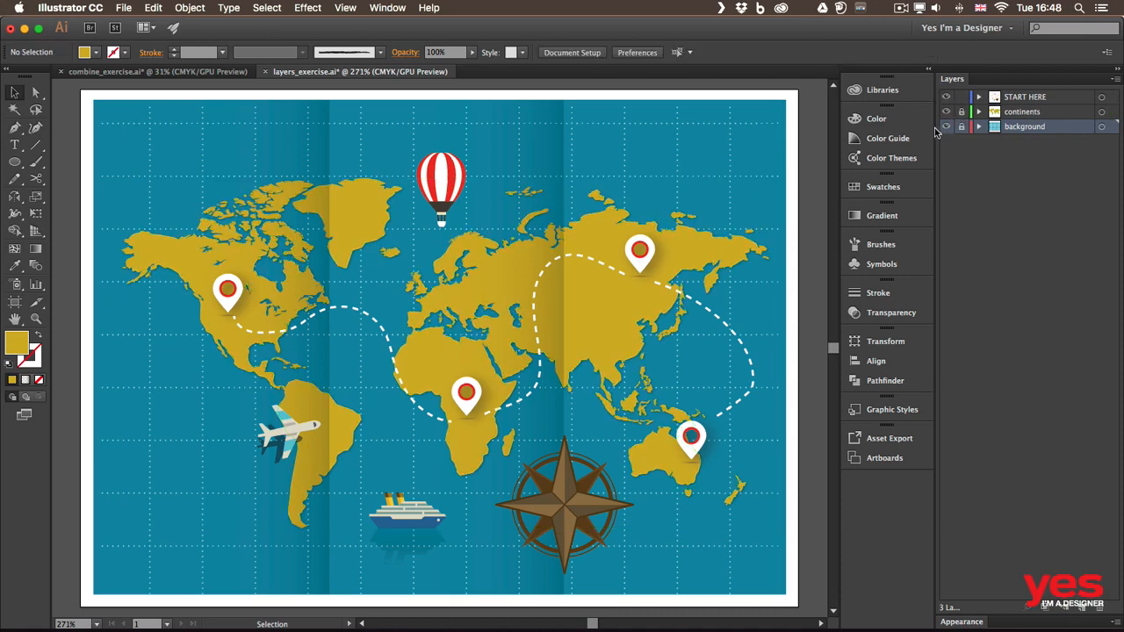
Step: Select the middle and left fold shadows on the map, and create a layer named shading above background
left_click(529, 140)
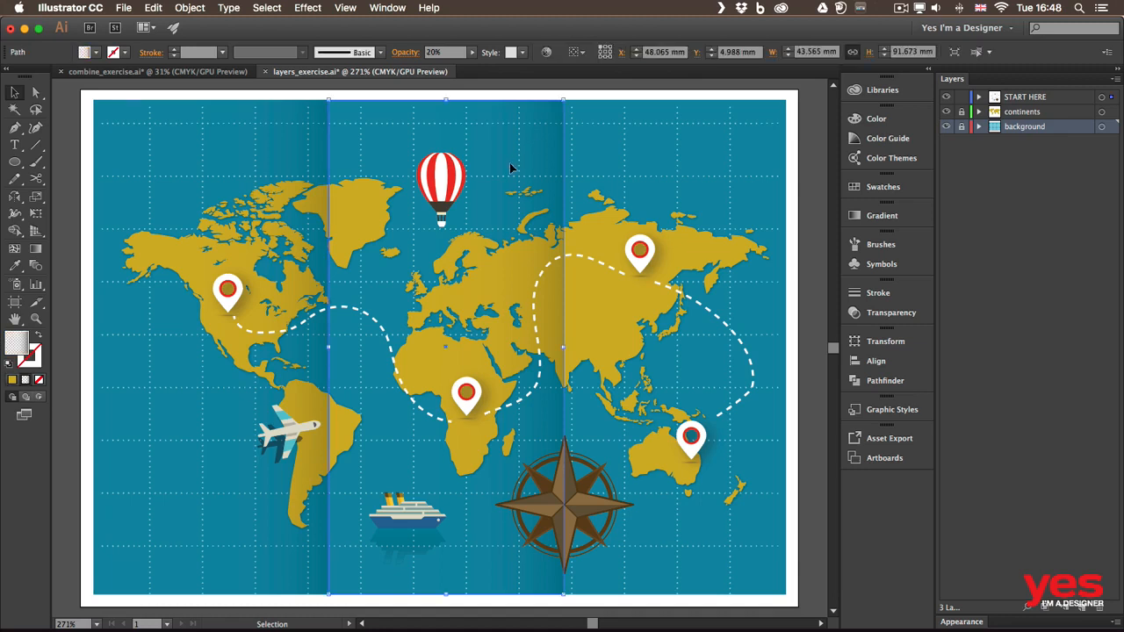
left_click(207, 163, "shift")
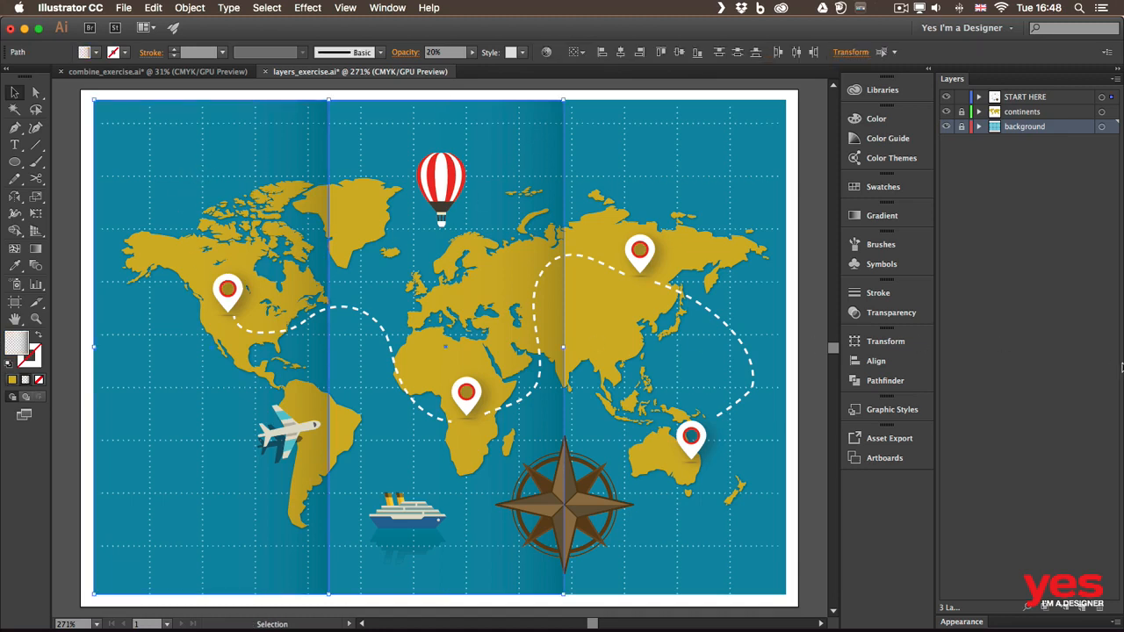
left_click(1081, 608)
double_click(1016, 128)
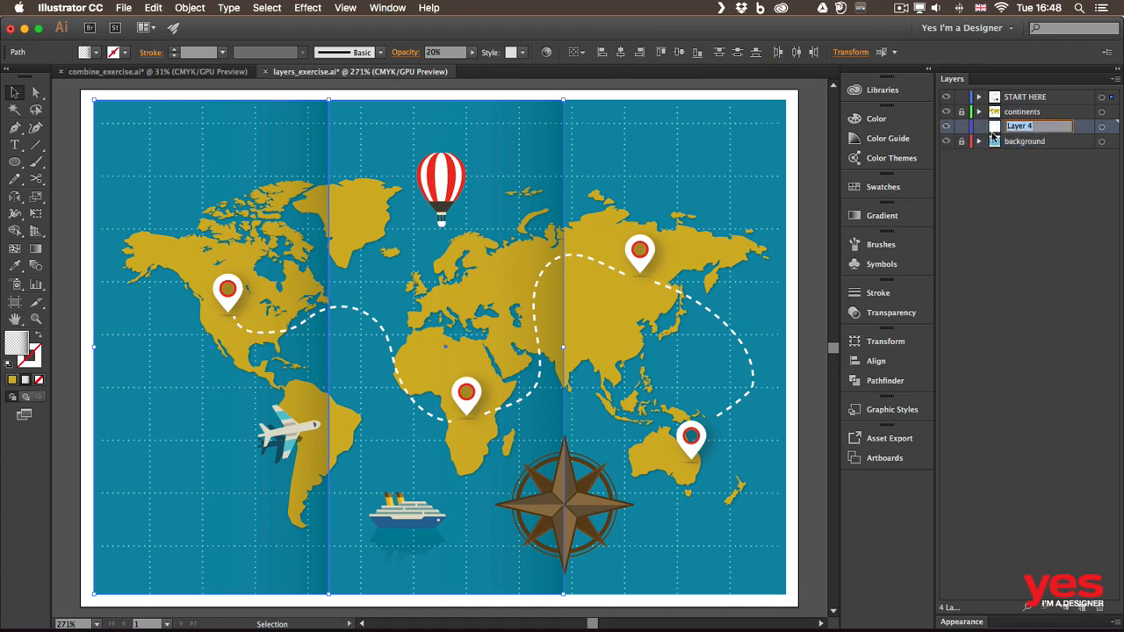
type("ing")
key("Return")
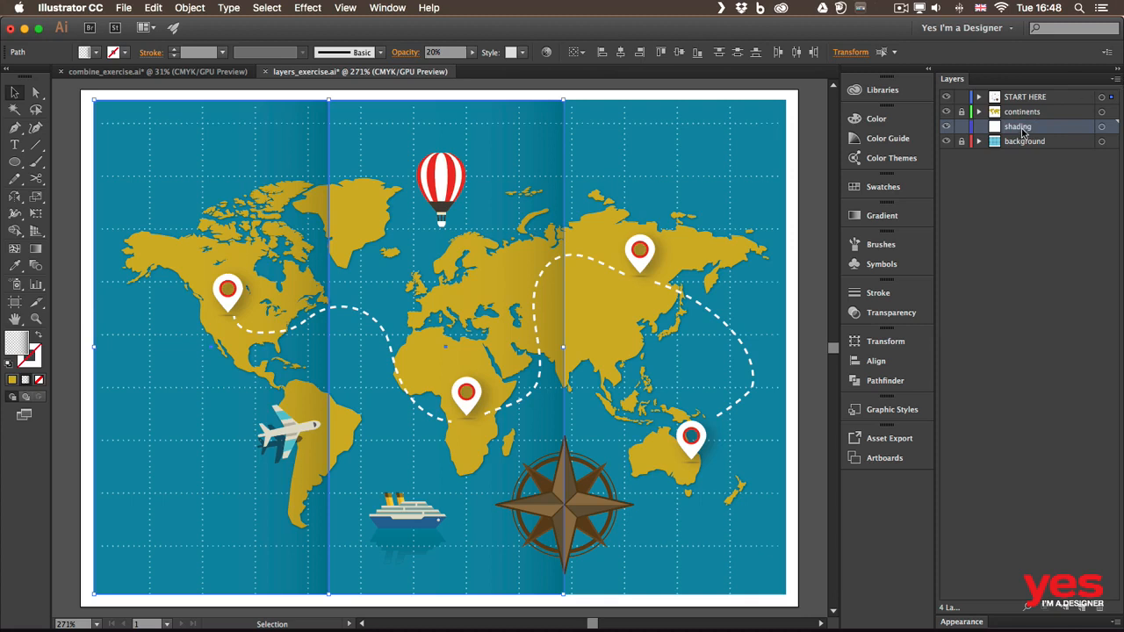
Step: Place the shading layer above START HERE, move the selected fold shadows into it, and lock it, toggling its visibility to check
left_click_drag(1023, 131, 1036, 97)
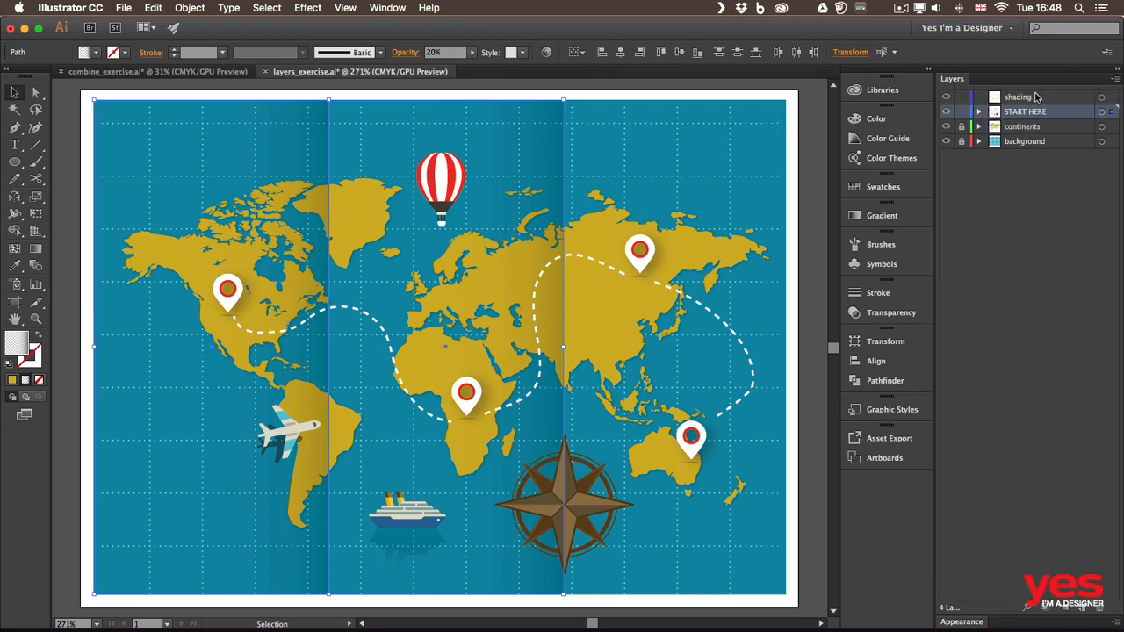
left_click_drag(1112, 111, 1112, 98)
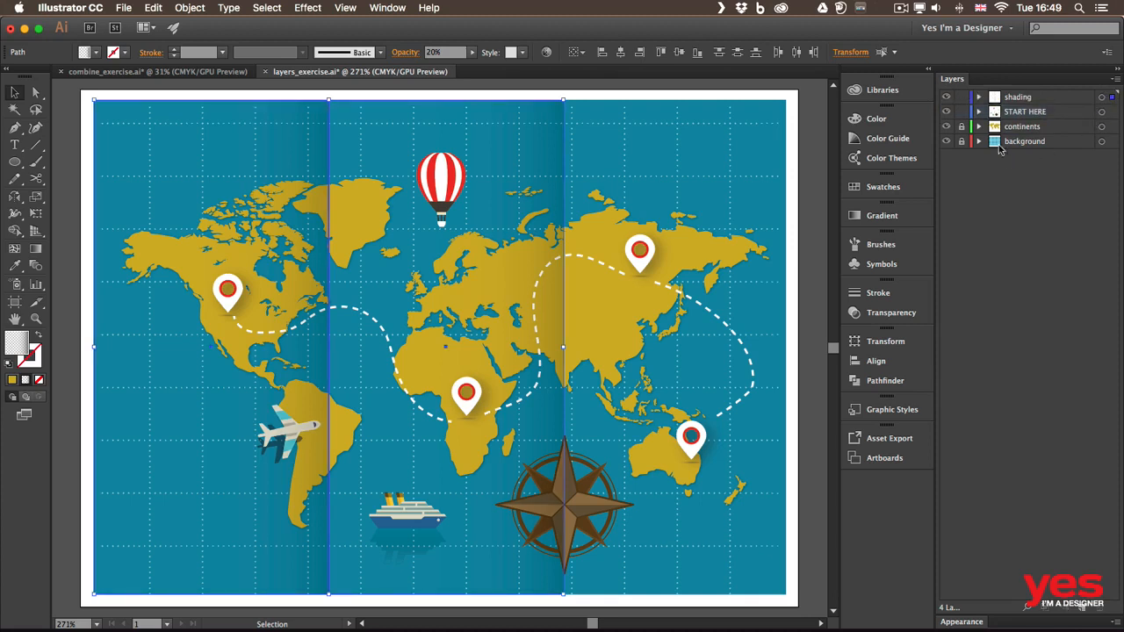
left_click(961, 97)
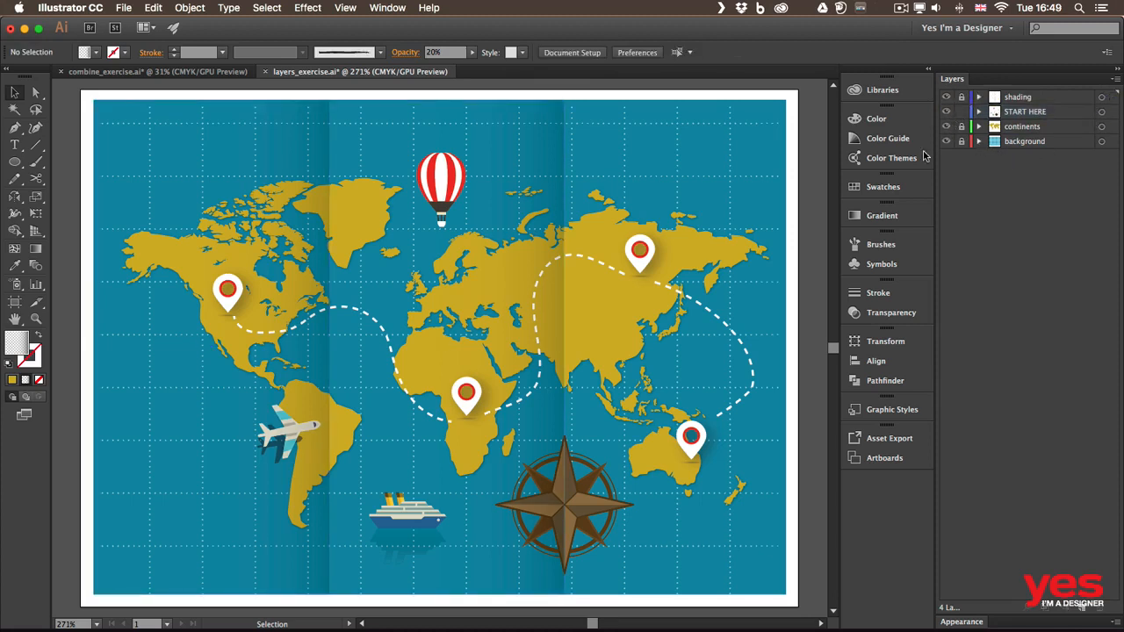
left_click(946, 99)
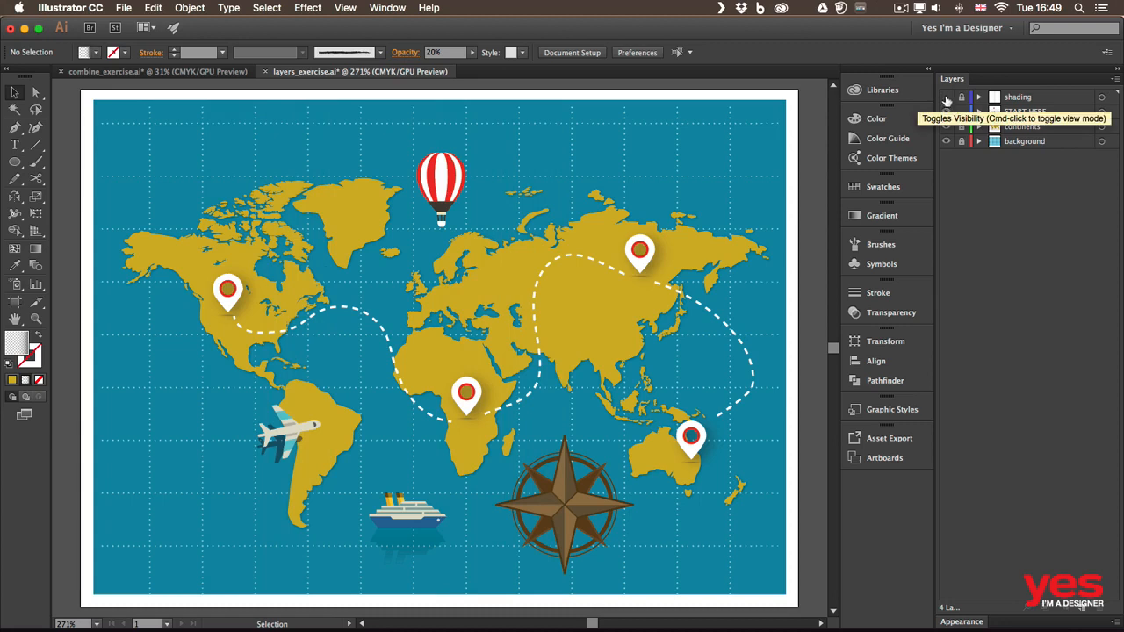
left_click(946, 98)
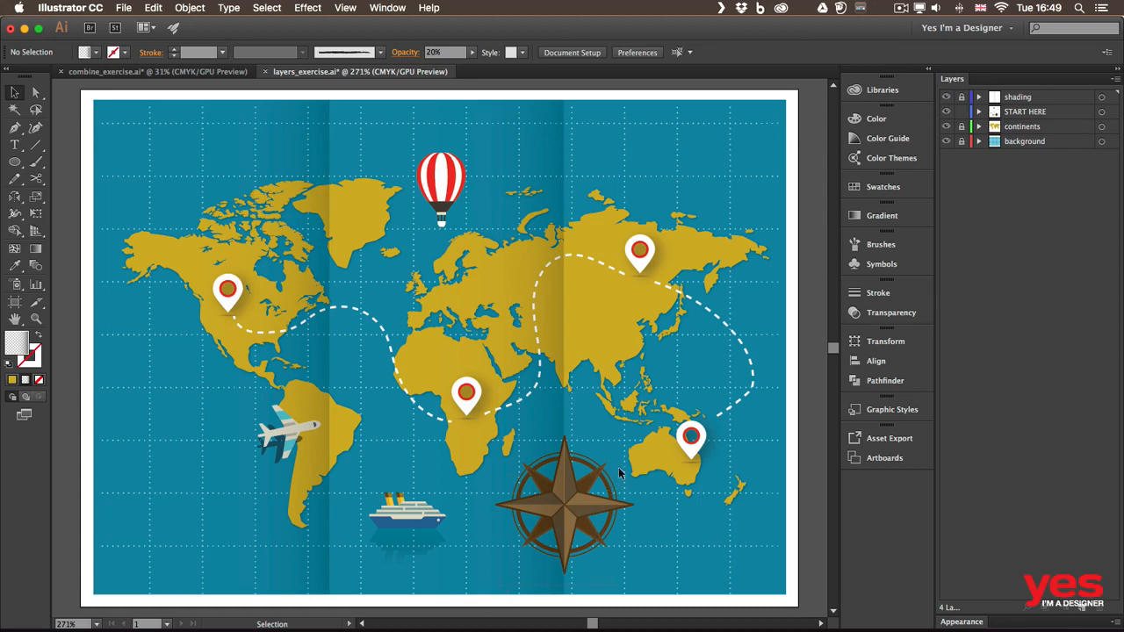
Step: Select the compass, move it slightly upward, and group its parts within the START HERE layer
left_click(549, 500)
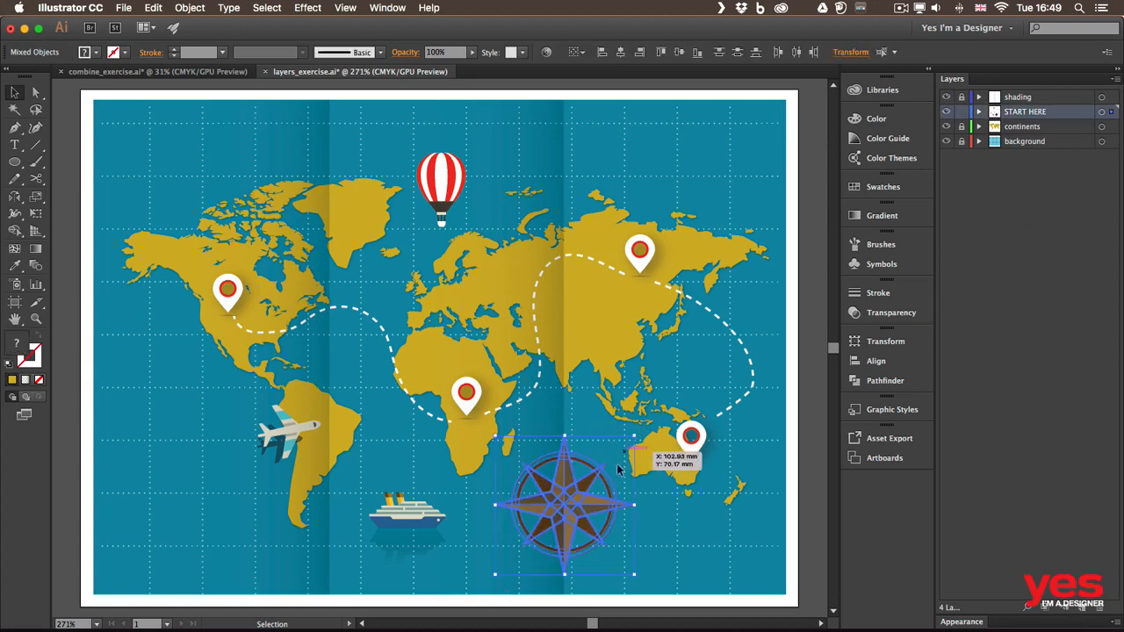
mouse_move(577, 499)
left_mouse_down()
mouse_move(527, 466)
mouse_move(539, 453)
mouse_move(573, 498)
mouse_move(572, 466)
mouse_move(569, 488)
left_mouse_up()
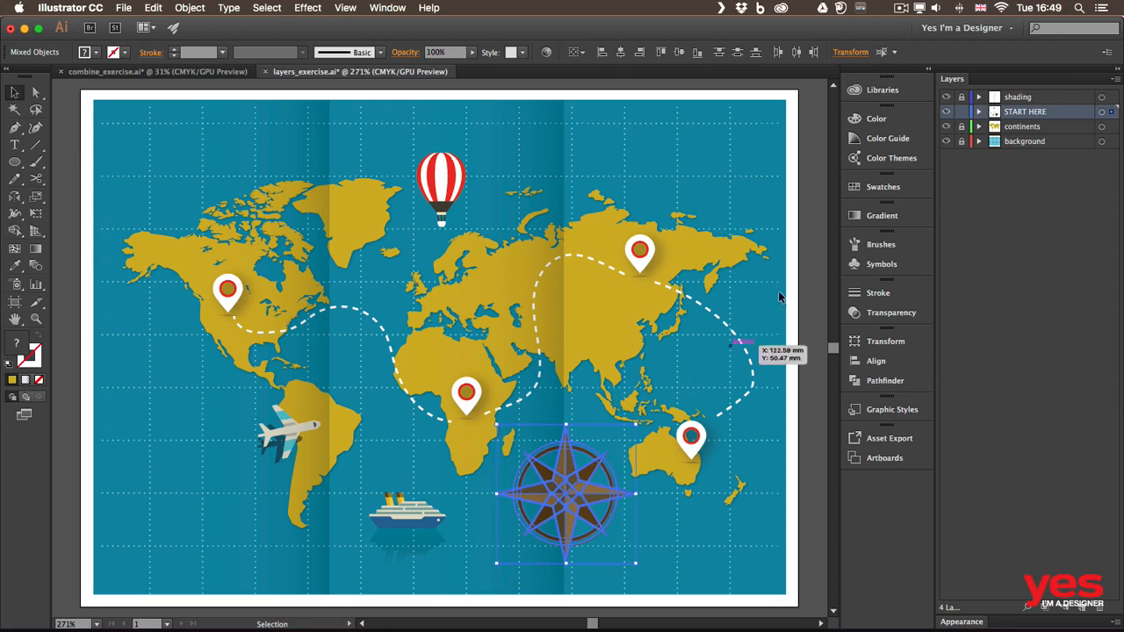
left_click(979, 111)
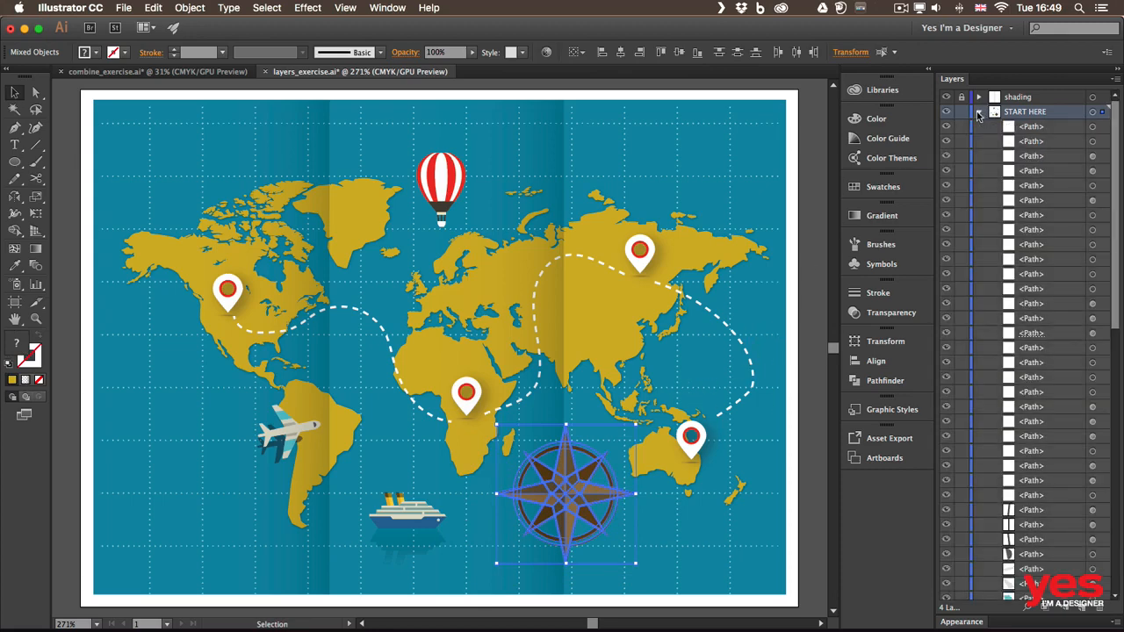
scroll(1024, 588, "down", 5)
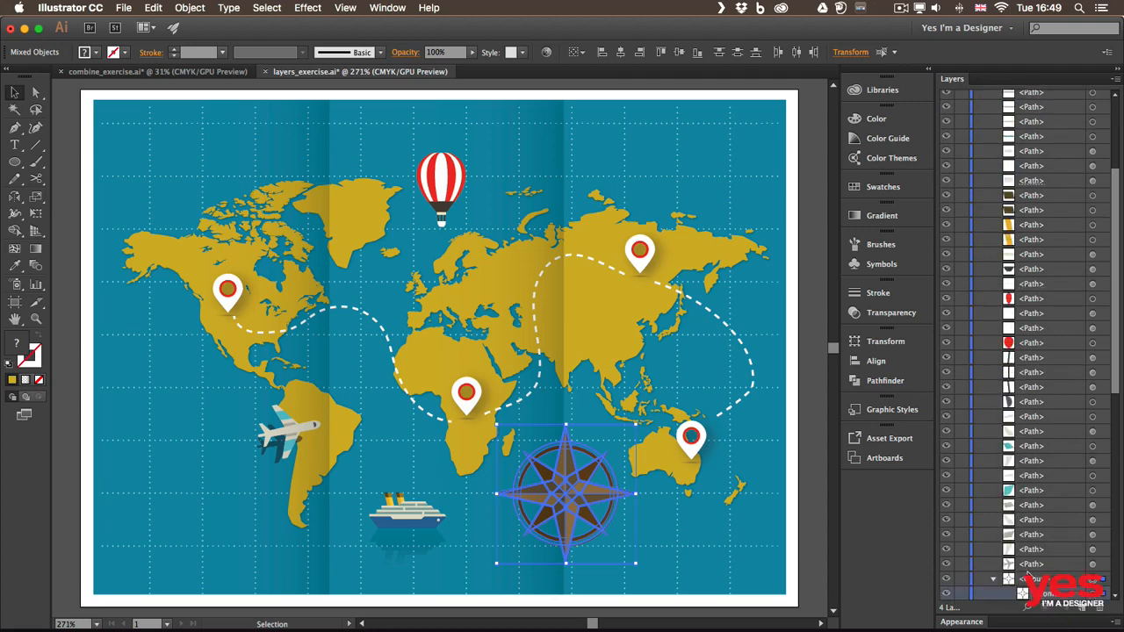
left_click_drag(1118, 344, 1113, 486)
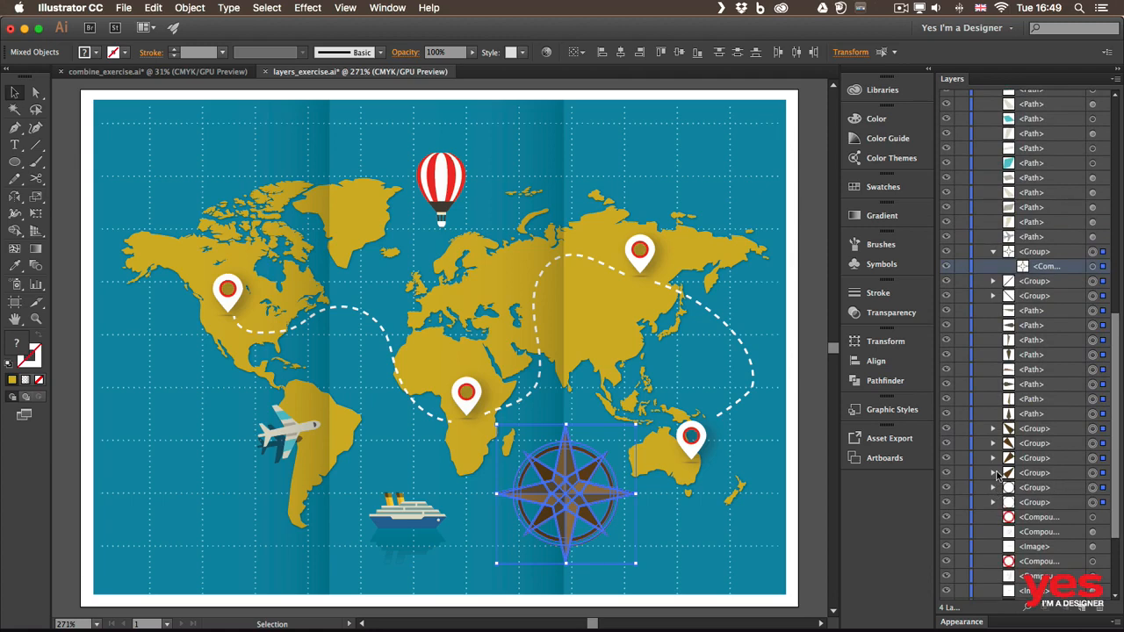
key("super+g")
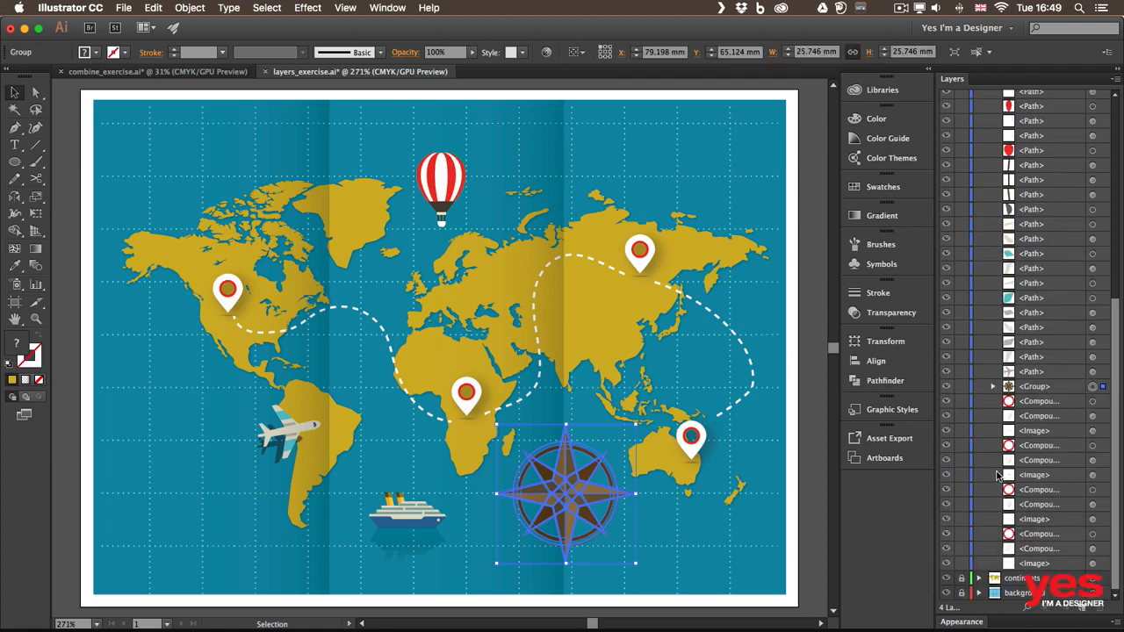
Step: Rename the compass artwork's group as compass
double_click(1035, 387)
type("com")
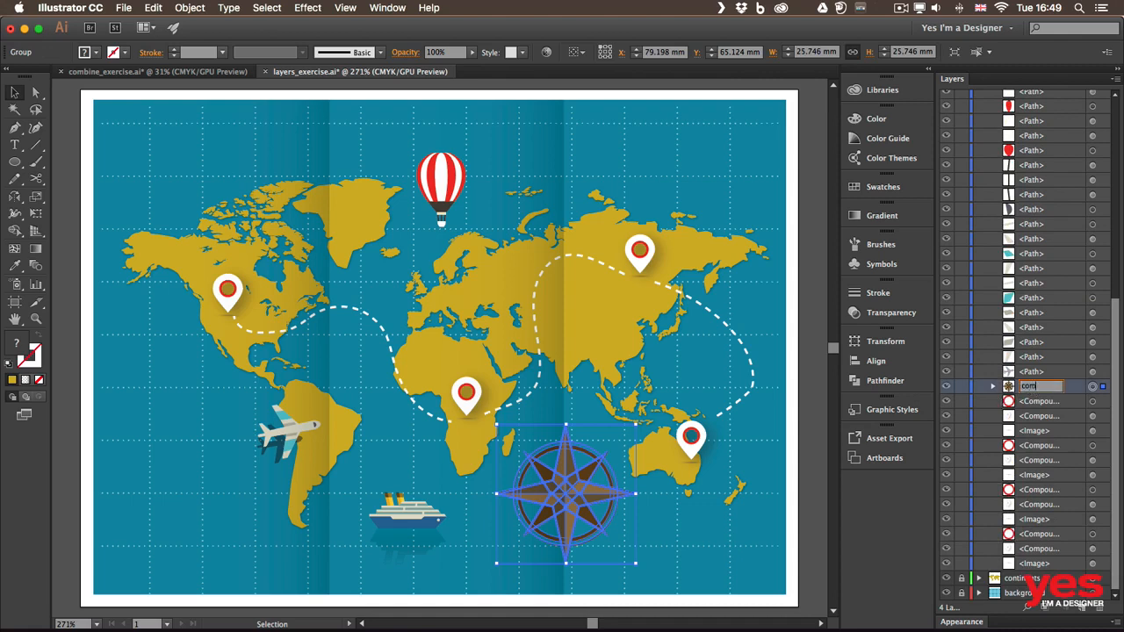
type("pass")
key("Return")
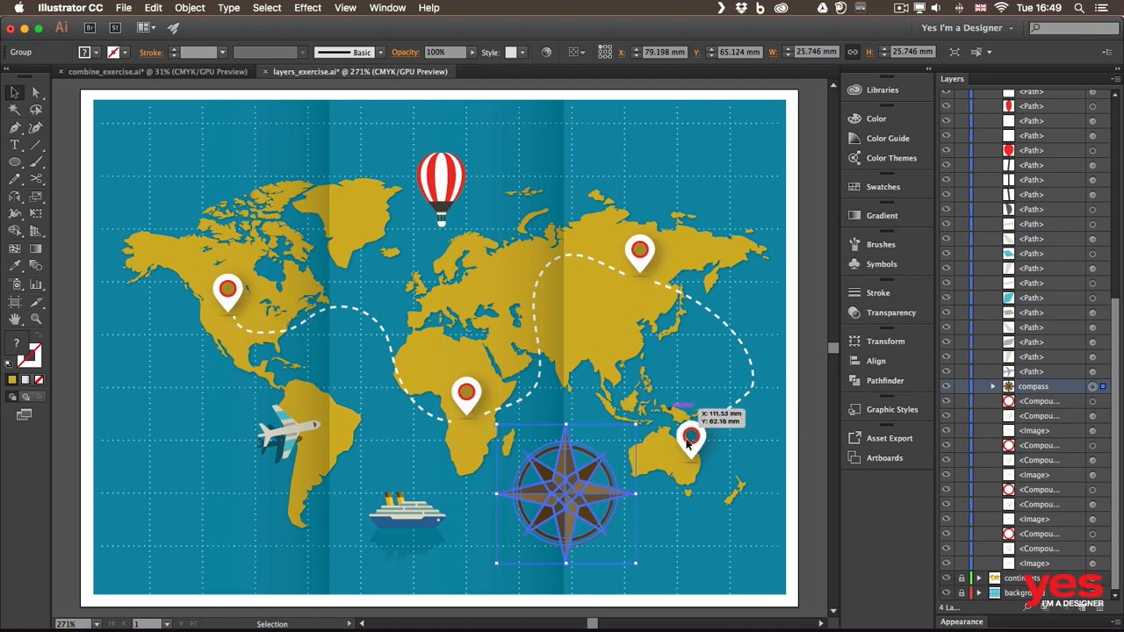
Step: Group the parts of the map pin over Australia and name the group pin
left_click_drag(686, 439, 710, 472)
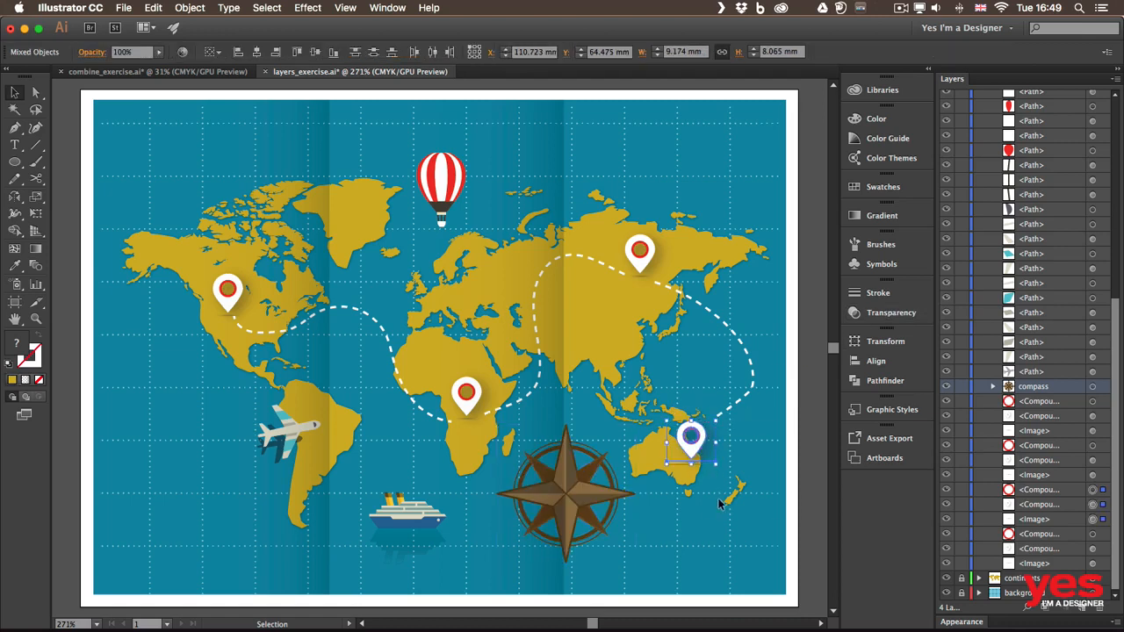
key("super+g")
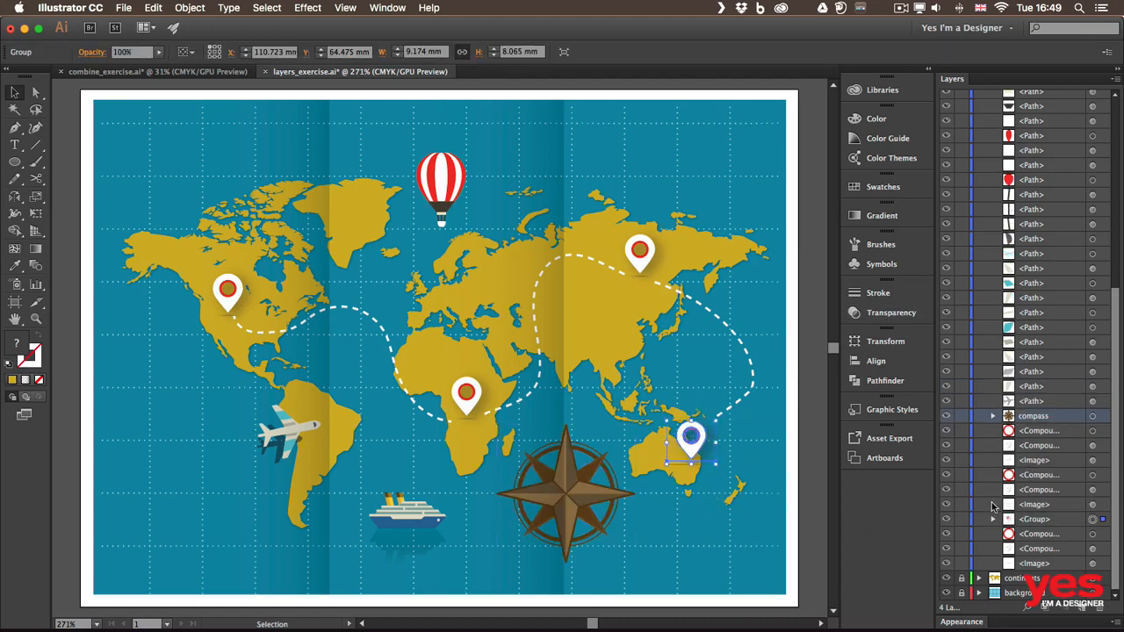
double_click(1036, 519)
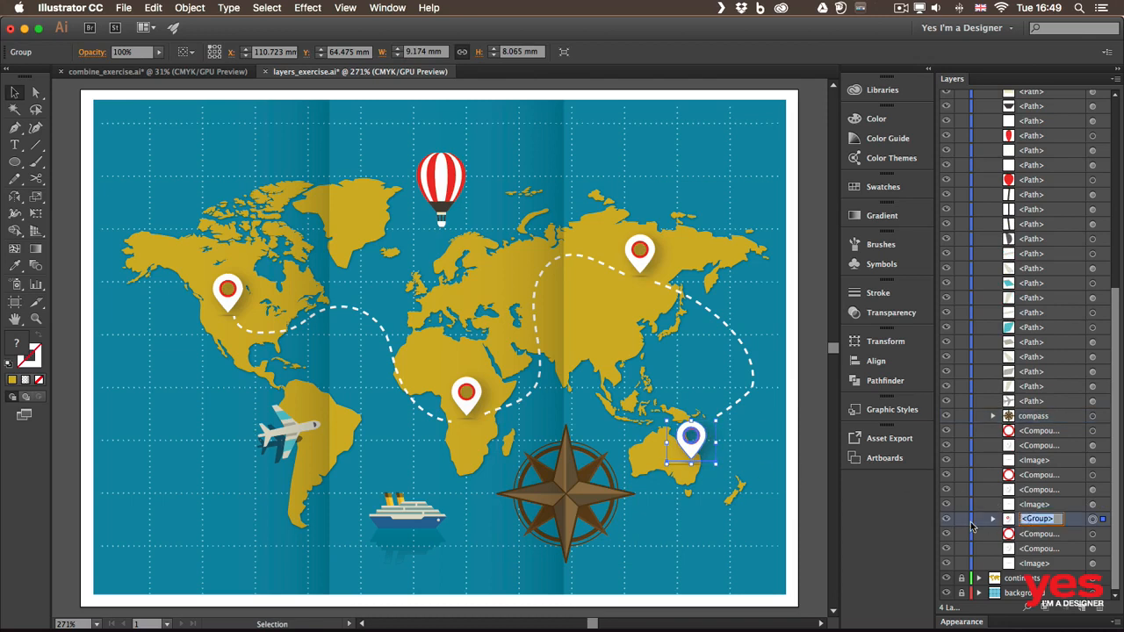
type("pin")
key("Return")
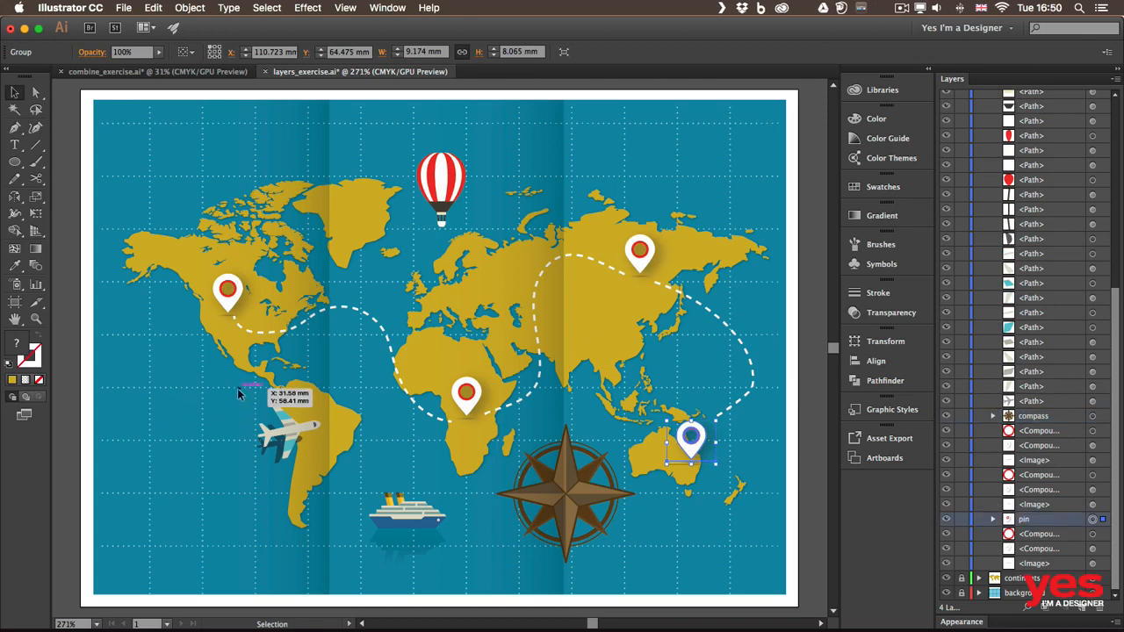
Step: Group all the airplane's paths and name the group plane
left_click_drag(251, 387, 324, 472)
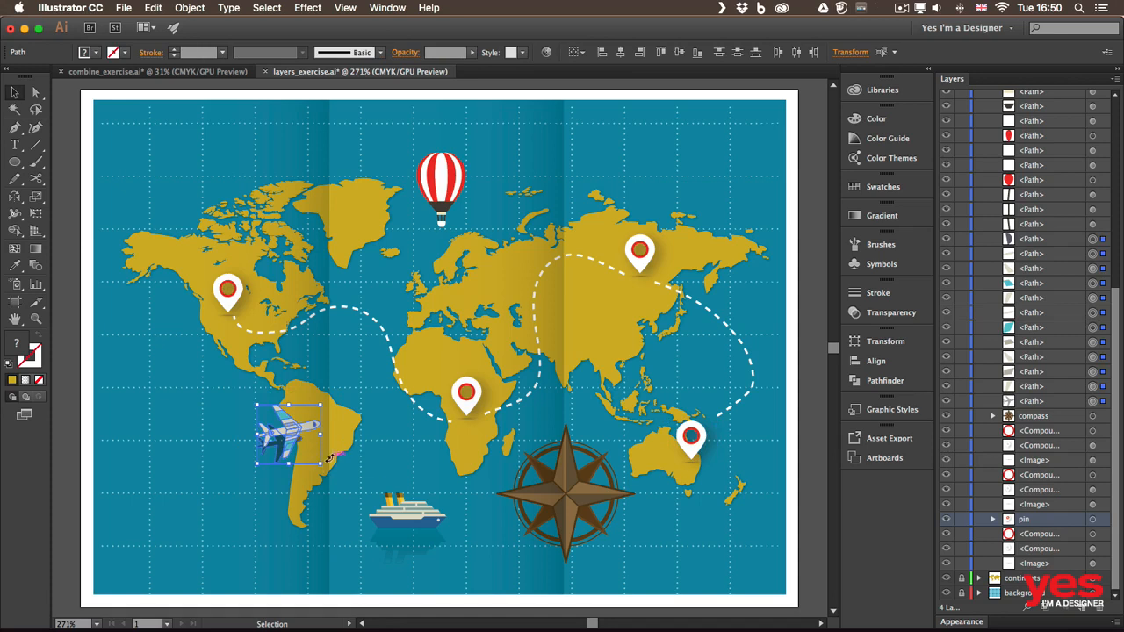
key("super+g")
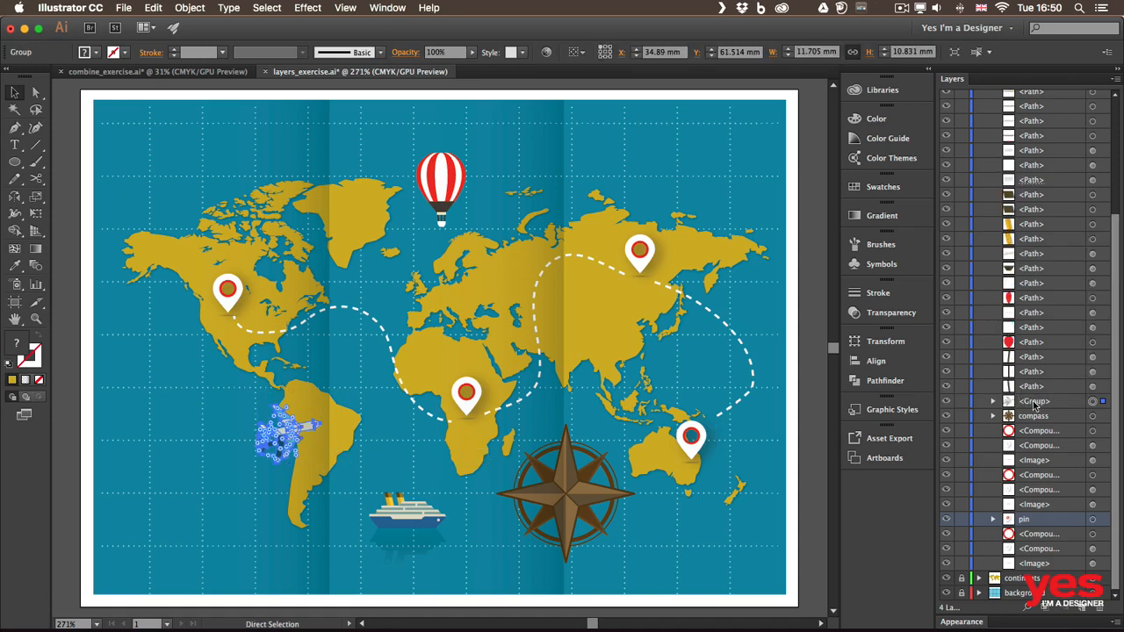
double_click(1017, 402)
type("plane")
key("Return")
key("v")
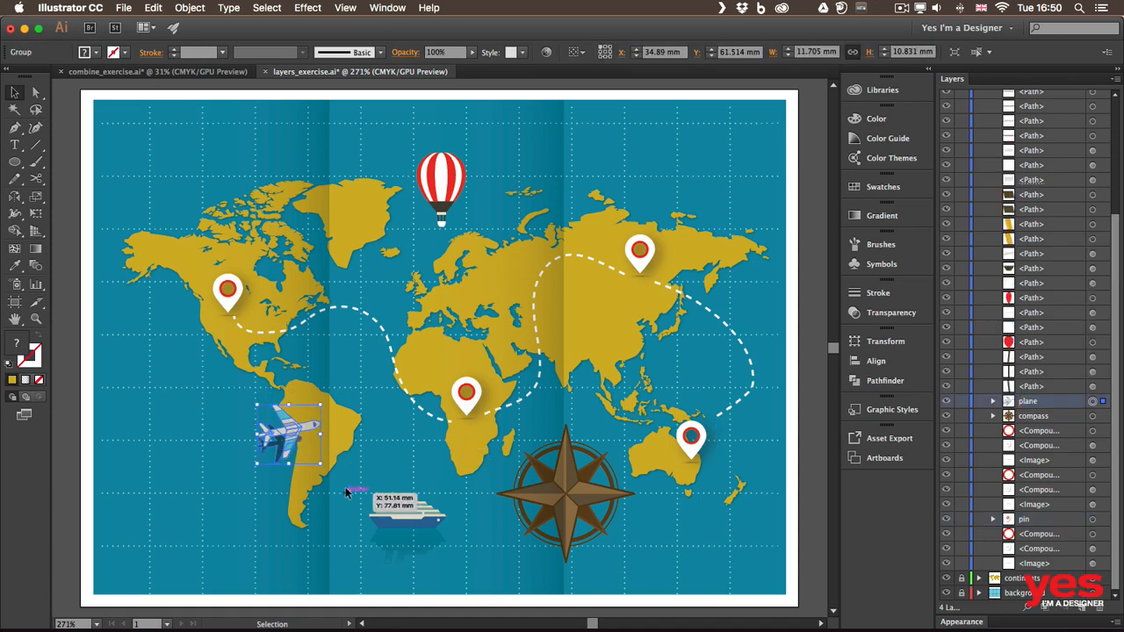
Step: Group the cruise ship's paths together with its reflection, and group the hot-air balloon's paths separately
left_click_drag(477, 577, 435, 534)
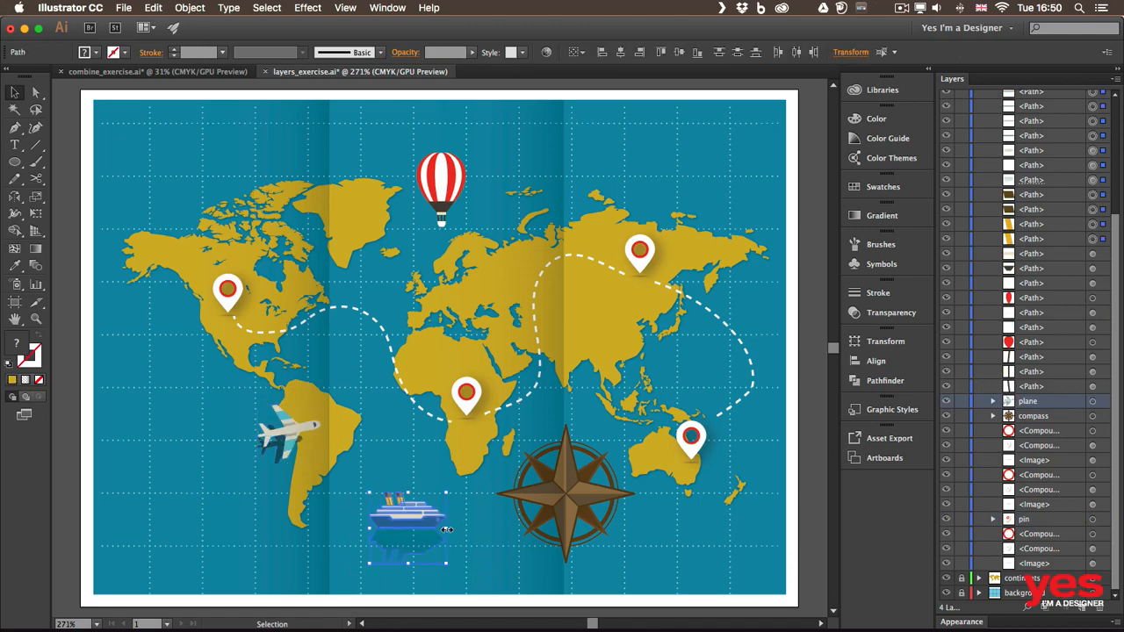
key("super+g")
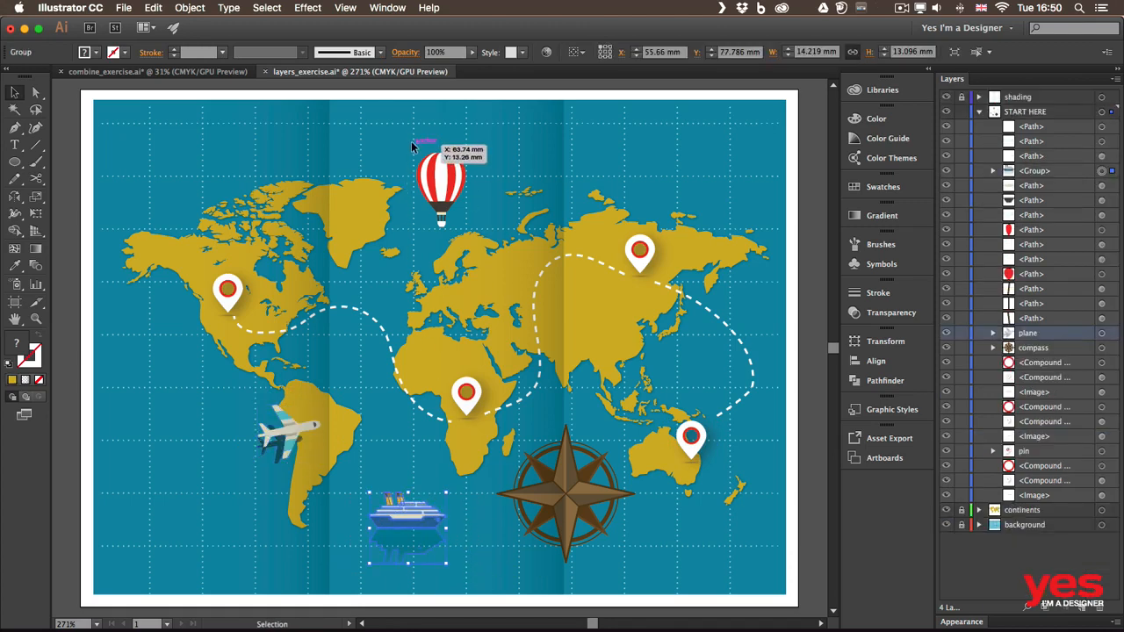
left_click_drag(413, 147, 486, 251)
key("super+g")
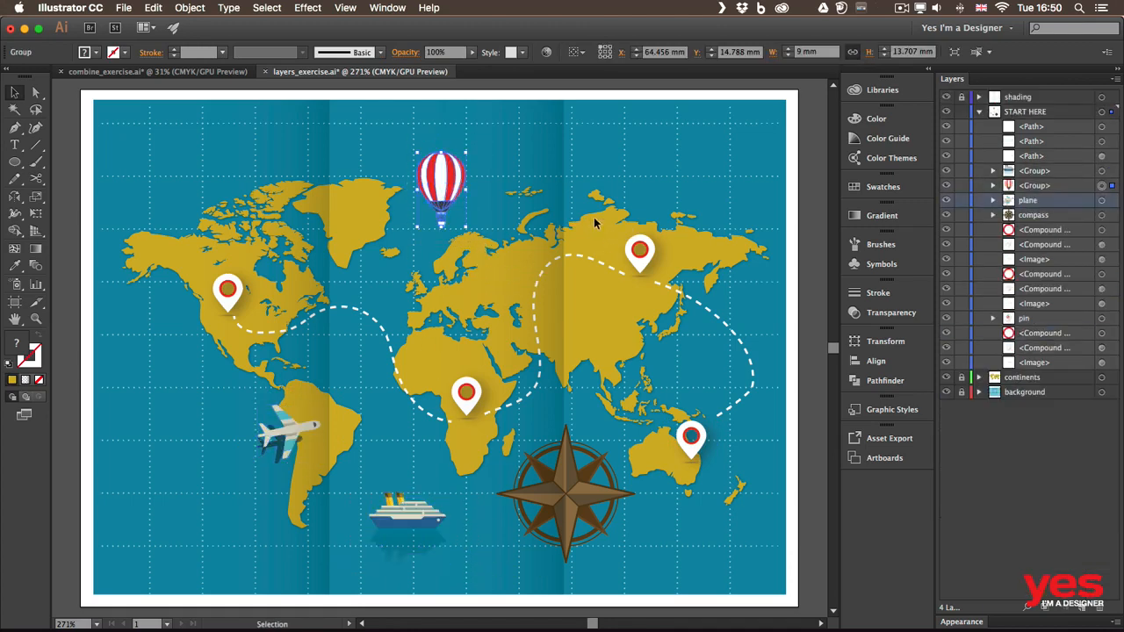
Step: Group the parts of the map pin over Russia and those of the pin over Africa as separate groups
left_click_drag(625, 217, 634, 287)
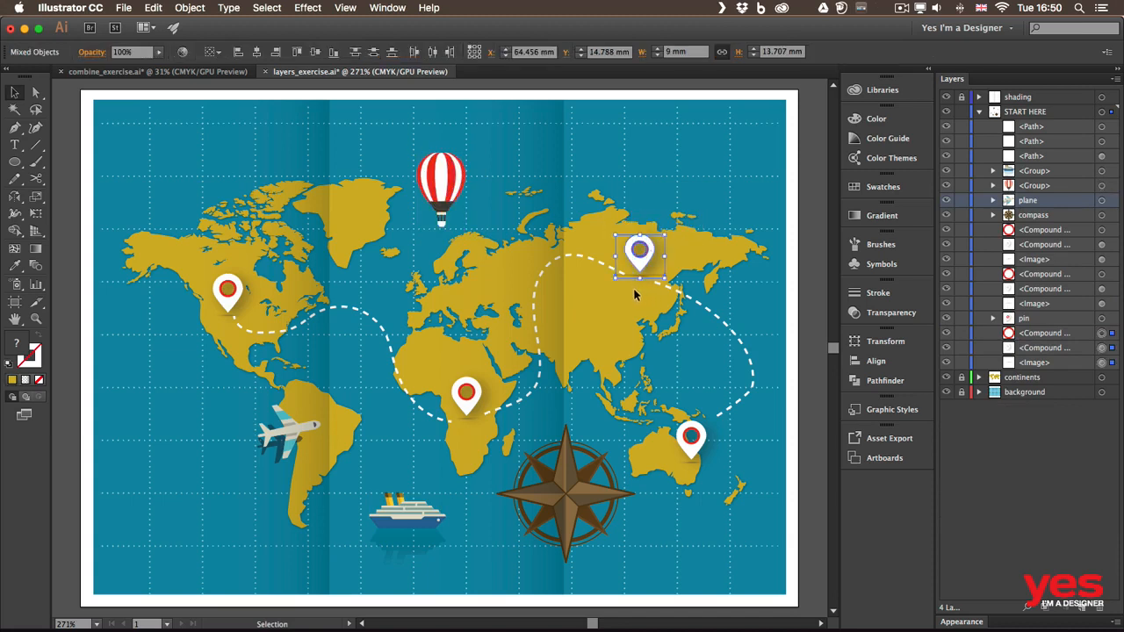
key("super+g")
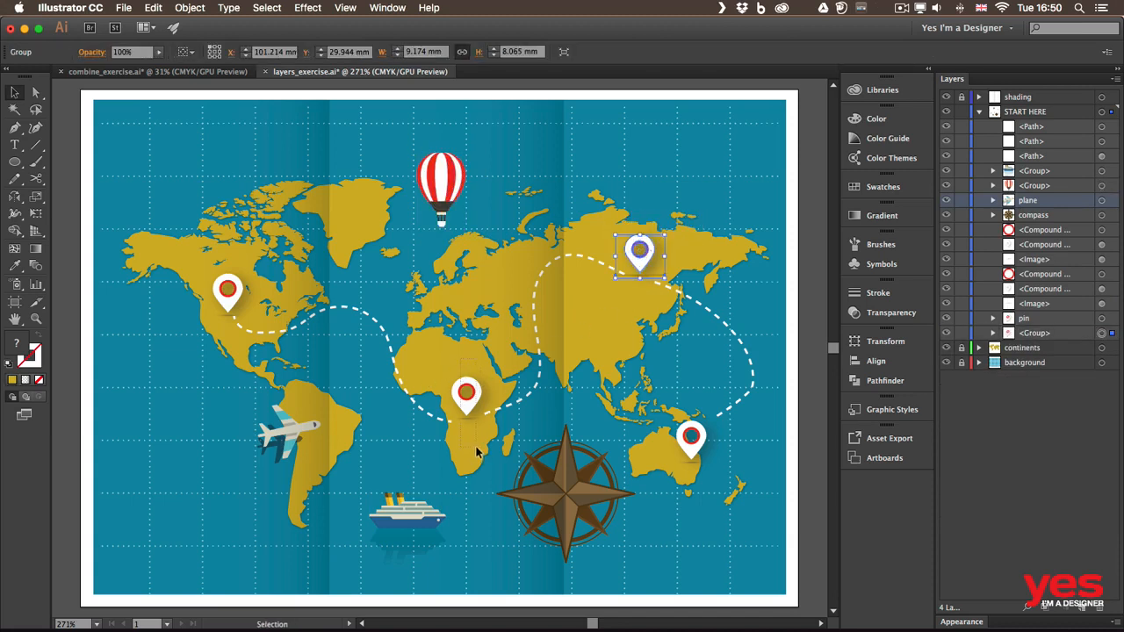
left_click_drag(476, 451, 457, 386)
key("super+g")
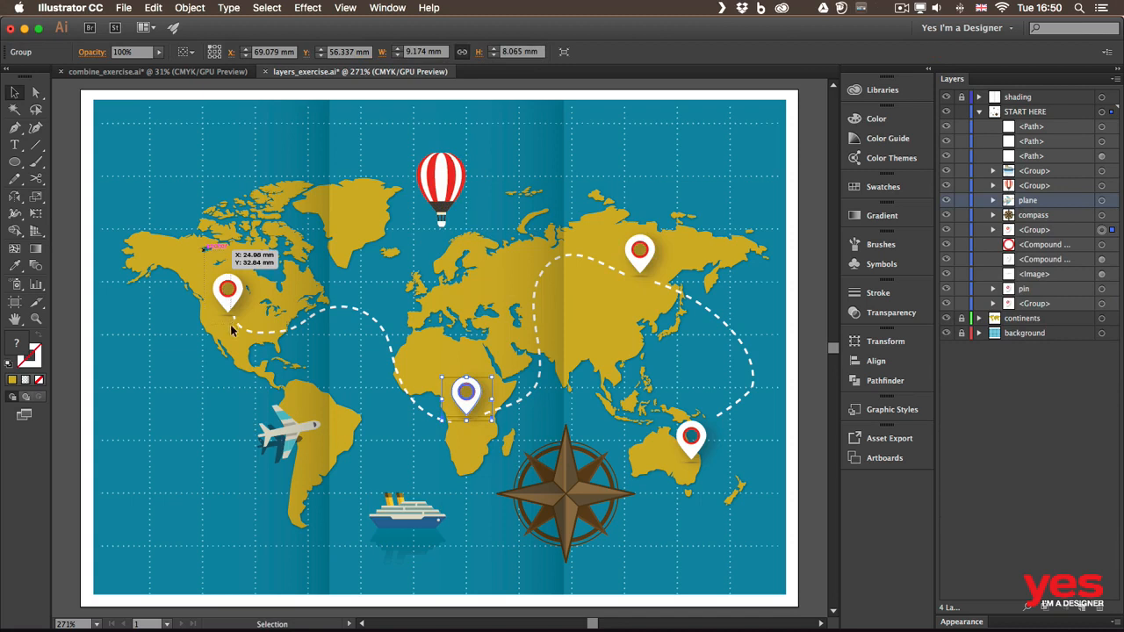
Step: Group the parts of the map pin over North America
left_click_drag(232, 330, 233, 341)
key("super+g")
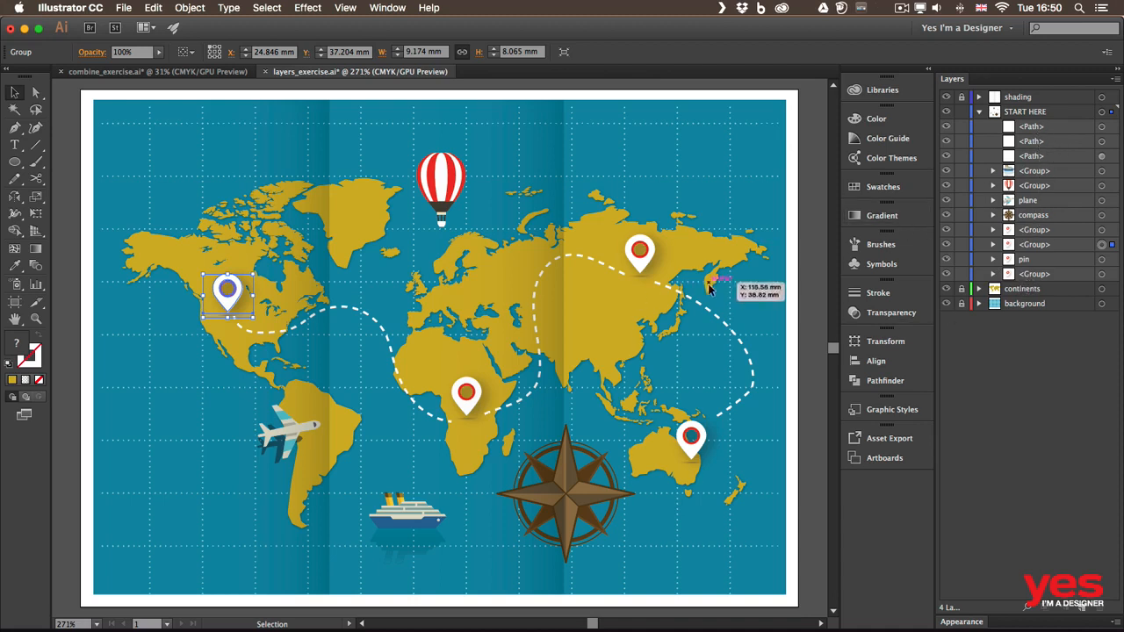
Step: Move the three dashed route paths out of the START HERE layer onto a new layer named routes
left_click(678, 340)
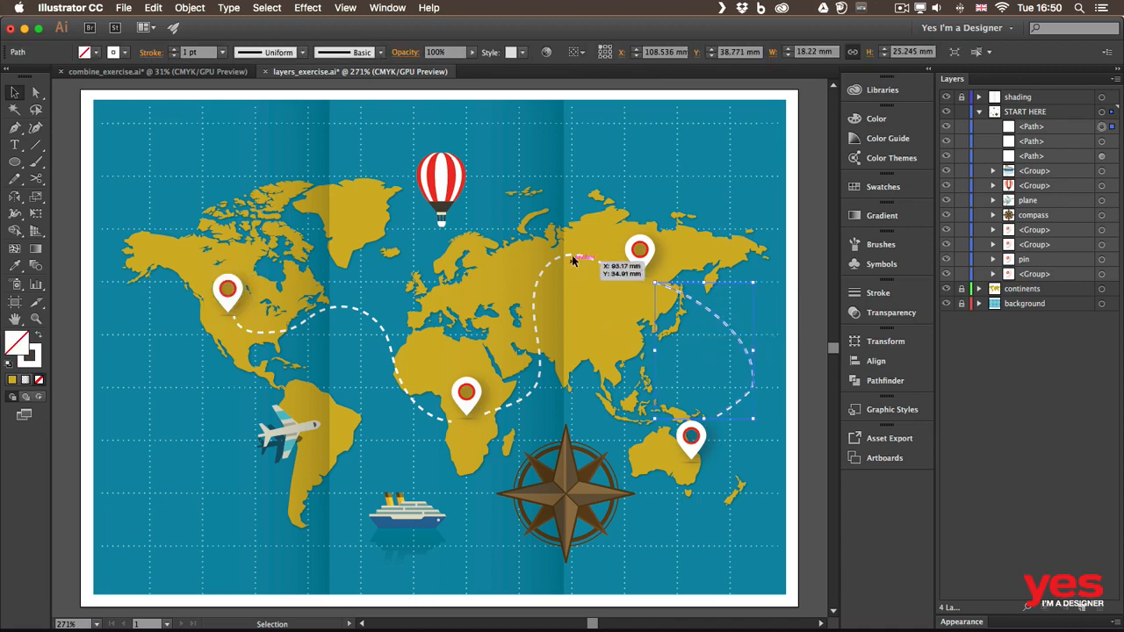
left_click(608, 264, "shift")
left_click(369, 323, "shift")
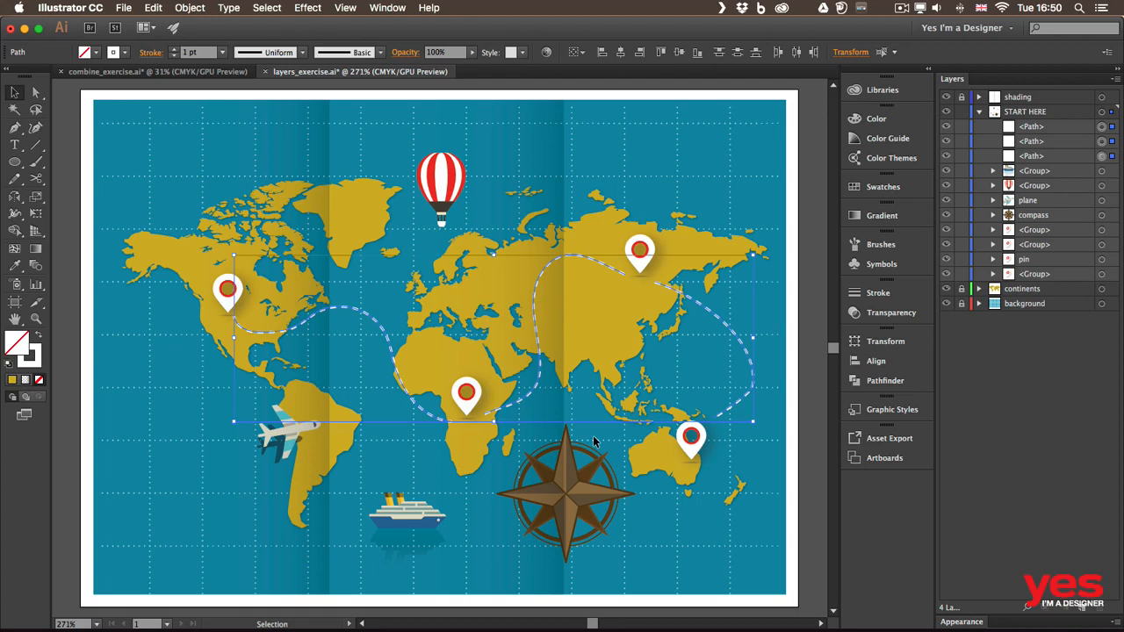
left_click(1078, 608)
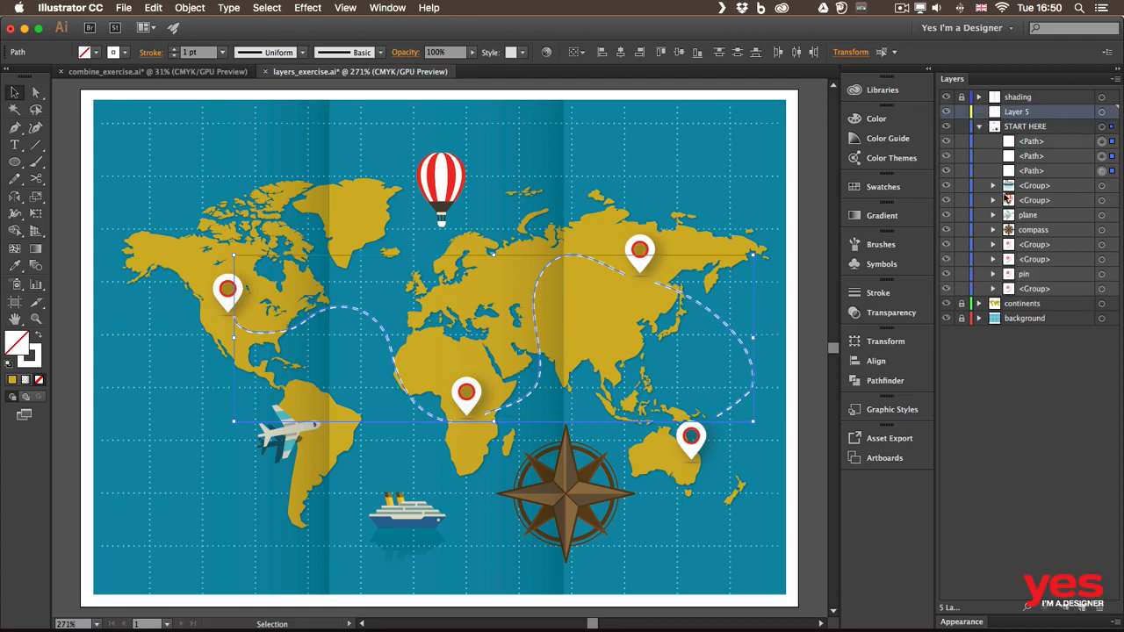
double_click(1019, 113)
type("routes")
key("Return")
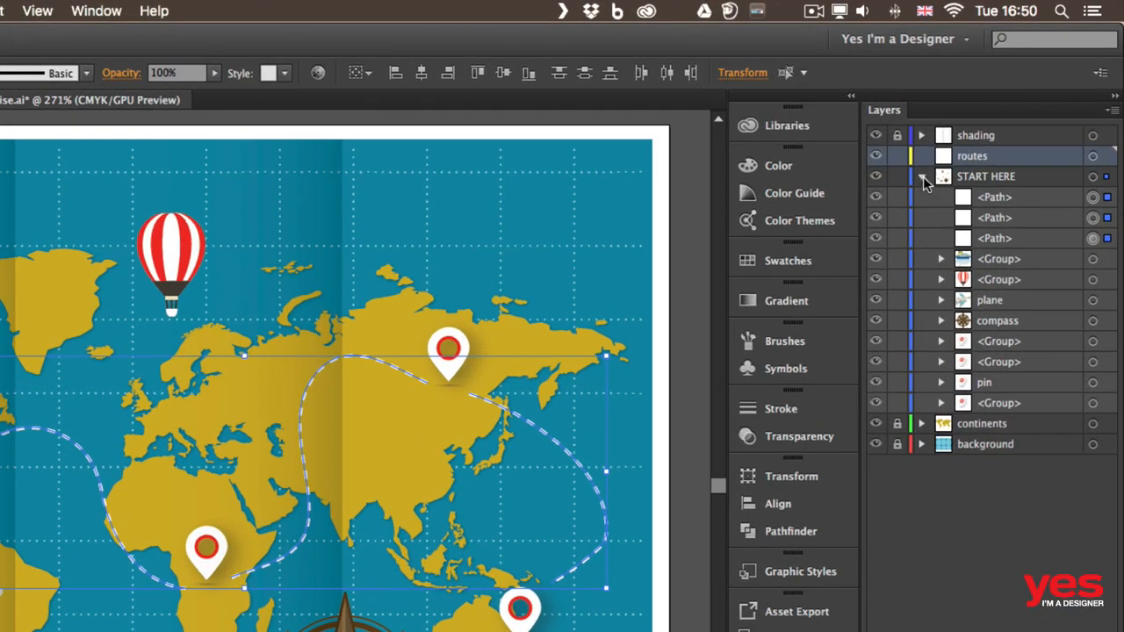
left_click(922, 177)
left_click_drag(1108, 180, 1107, 156)
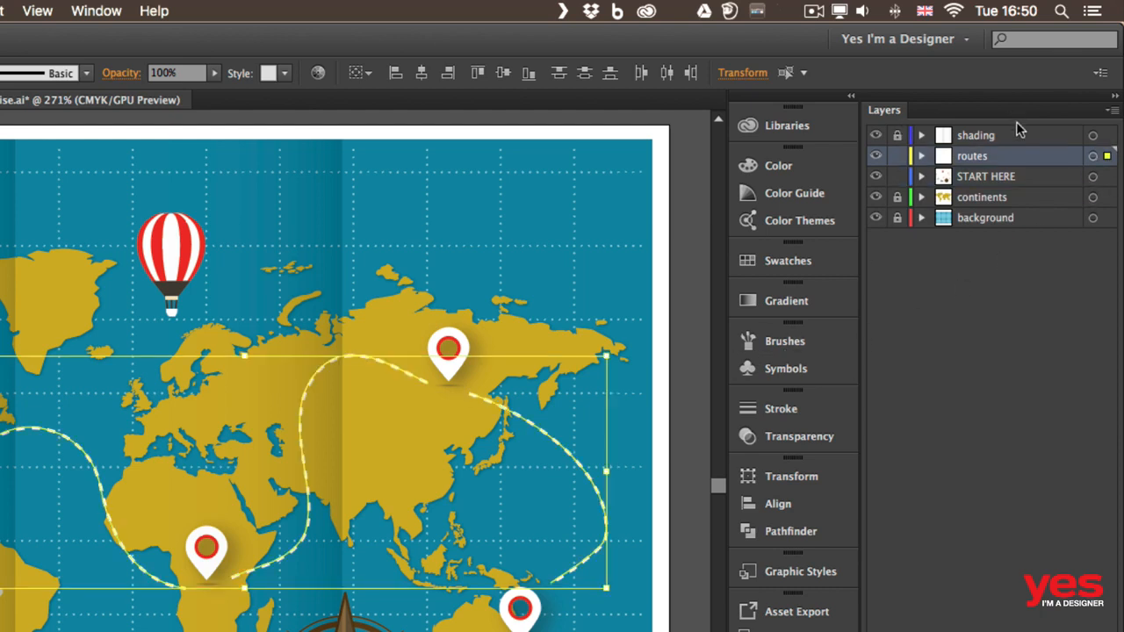
Step: Rename the START HERE layer as elements, and lock both the routes and elements layers
double_click(987, 176)
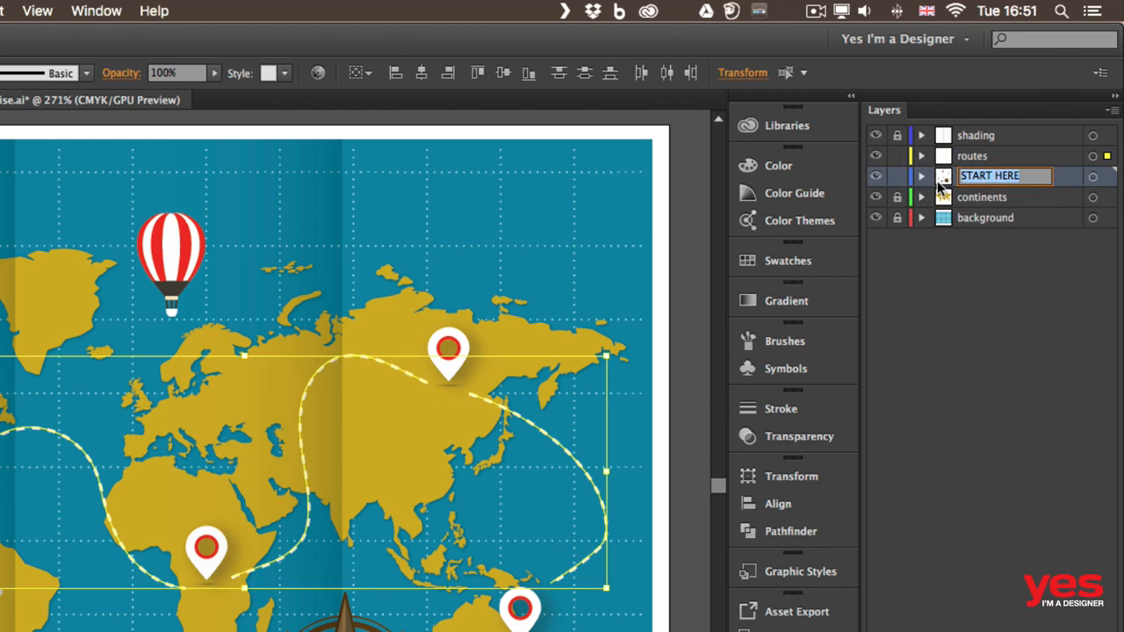
type("element")
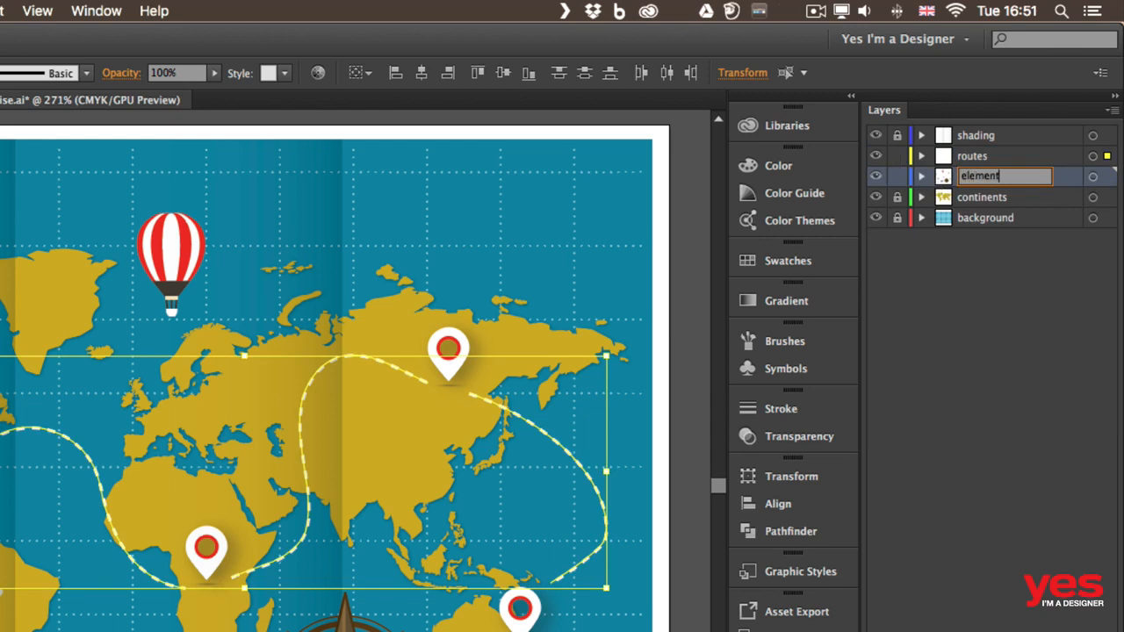
type("s")
key("Return")
left_click(946, 283)
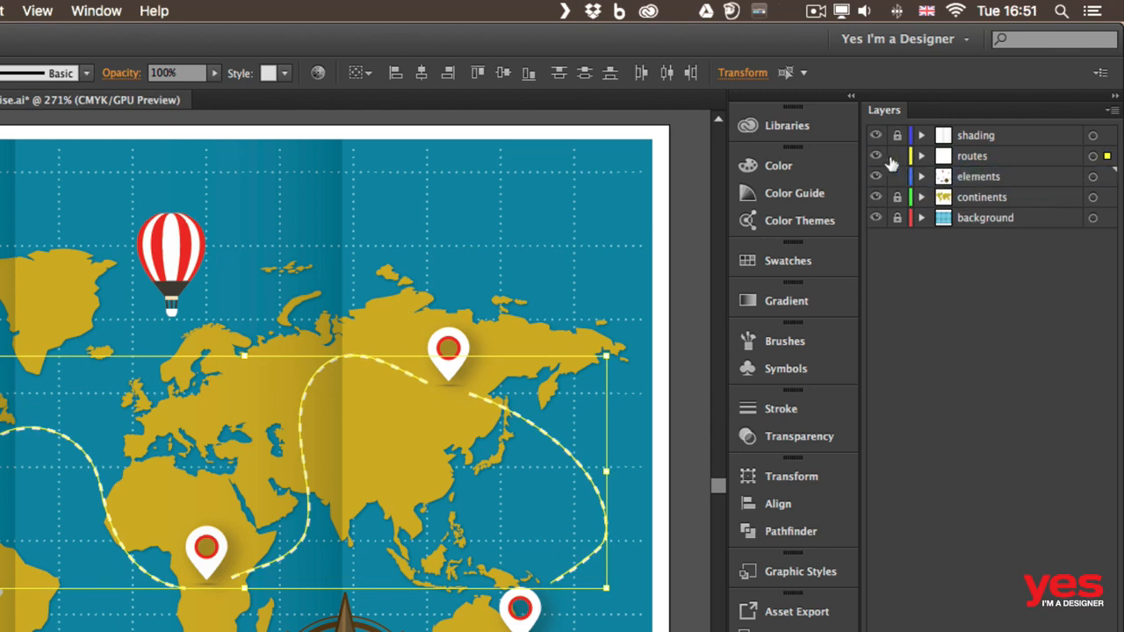
left_click(895, 157)
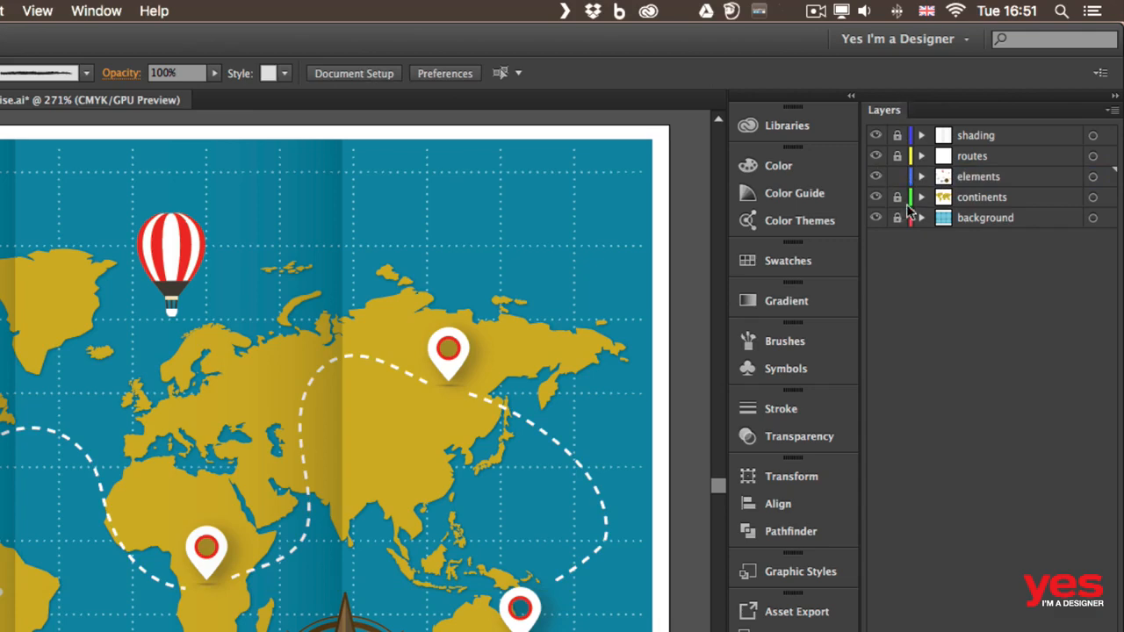
left_click(896, 177)
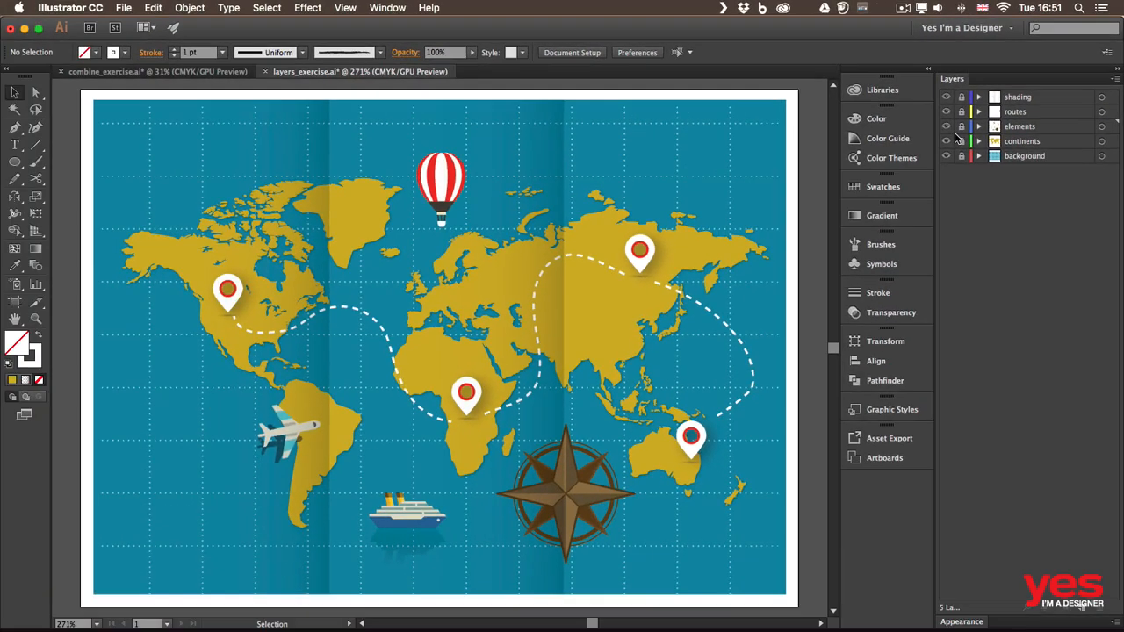
Step: Check the layer structure by hiding the layers from shading down to background and showing them all again
left_click(947, 98)
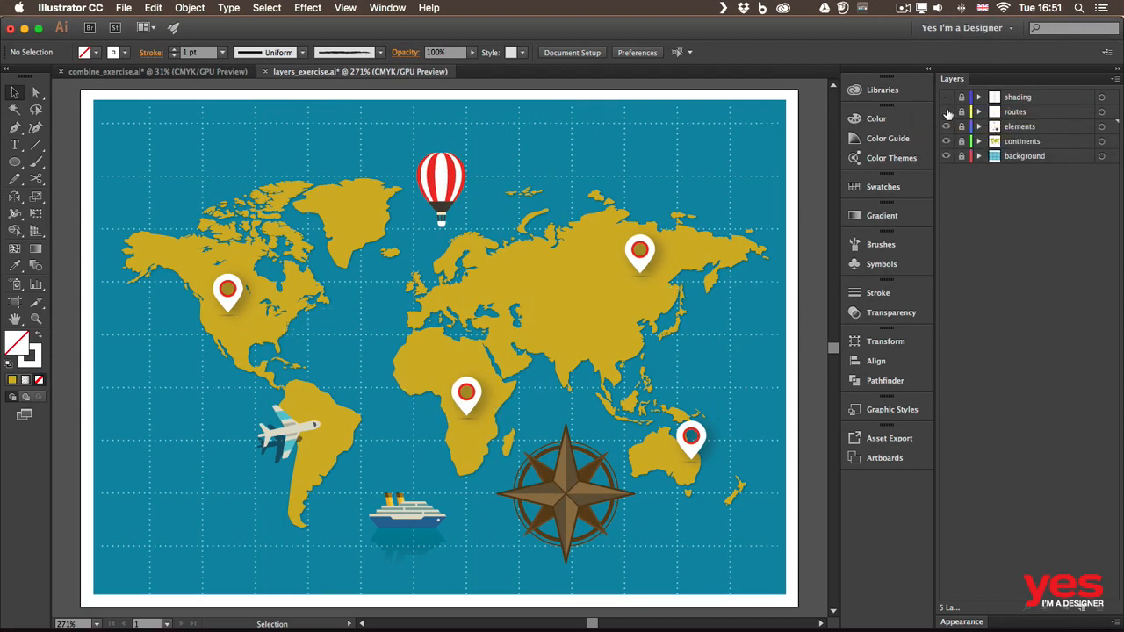
left_click(946, 128)
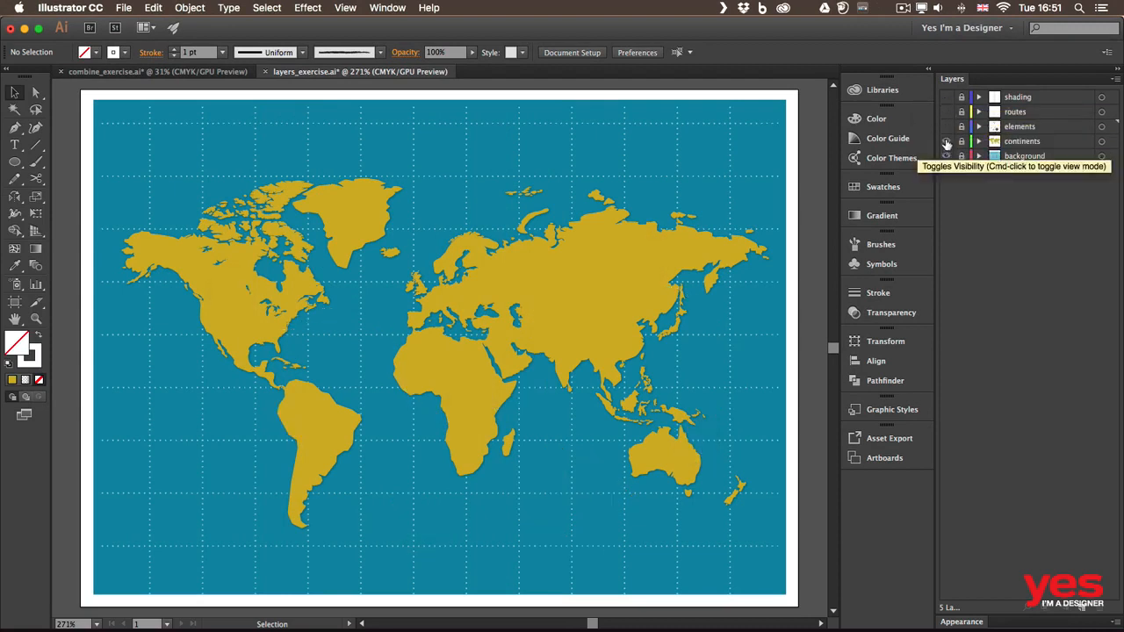
left_click(946, 142)
left_click(946, 156)
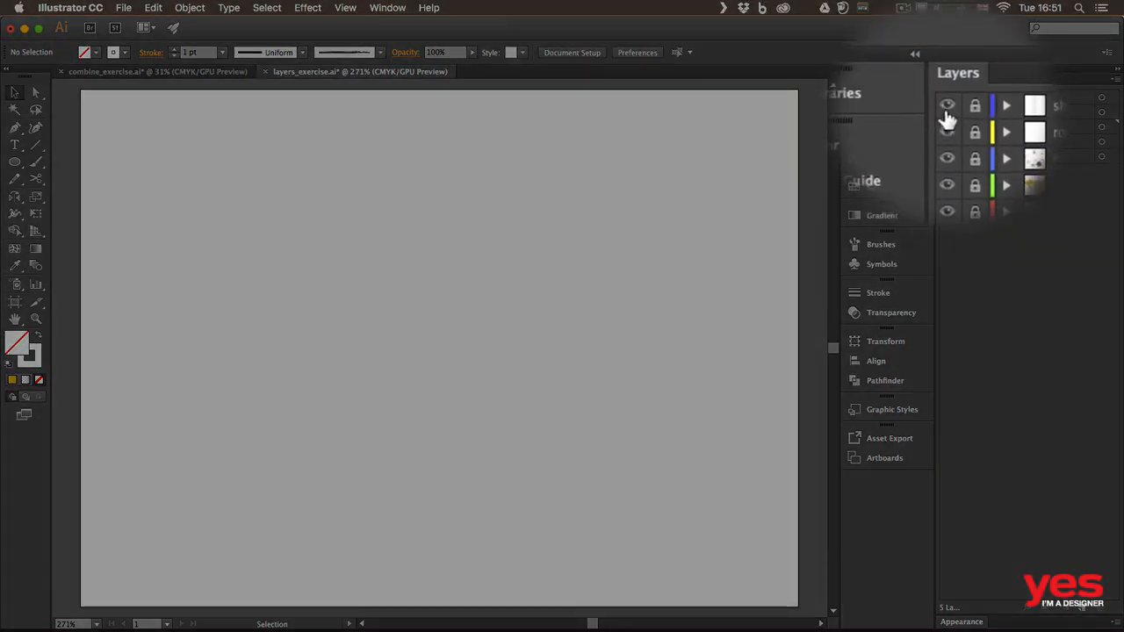
left_click(946, 142)
left_click(946, 156)
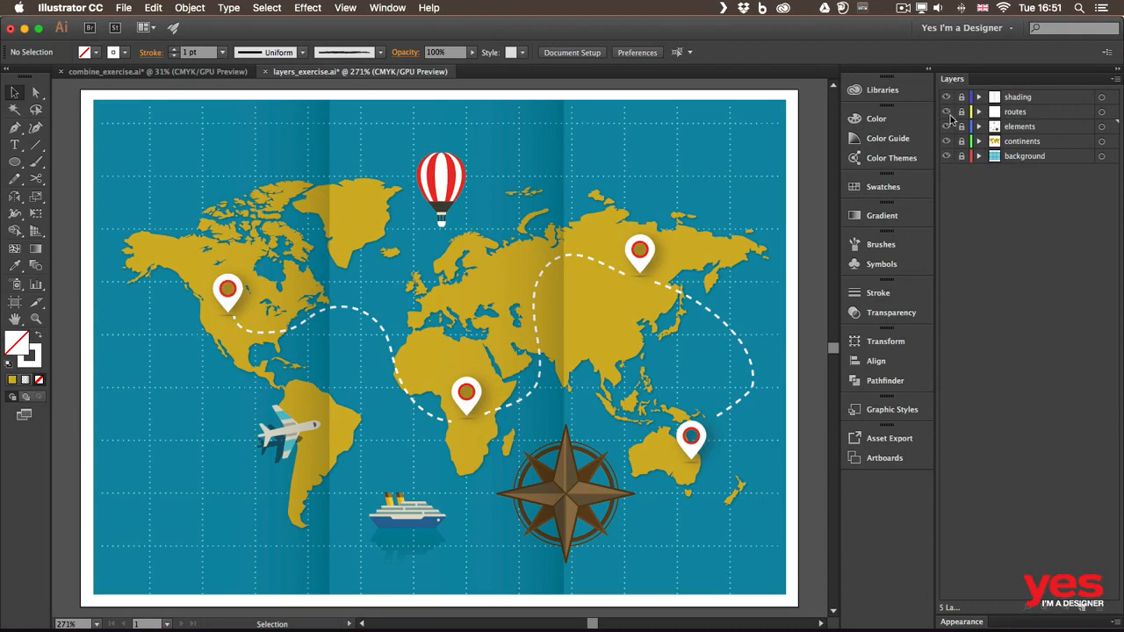
mouse_move(961, 97)
left_mouse_down()
mouse_move(960, 167)
mouse_move(962, 98)
left_mouse_up()
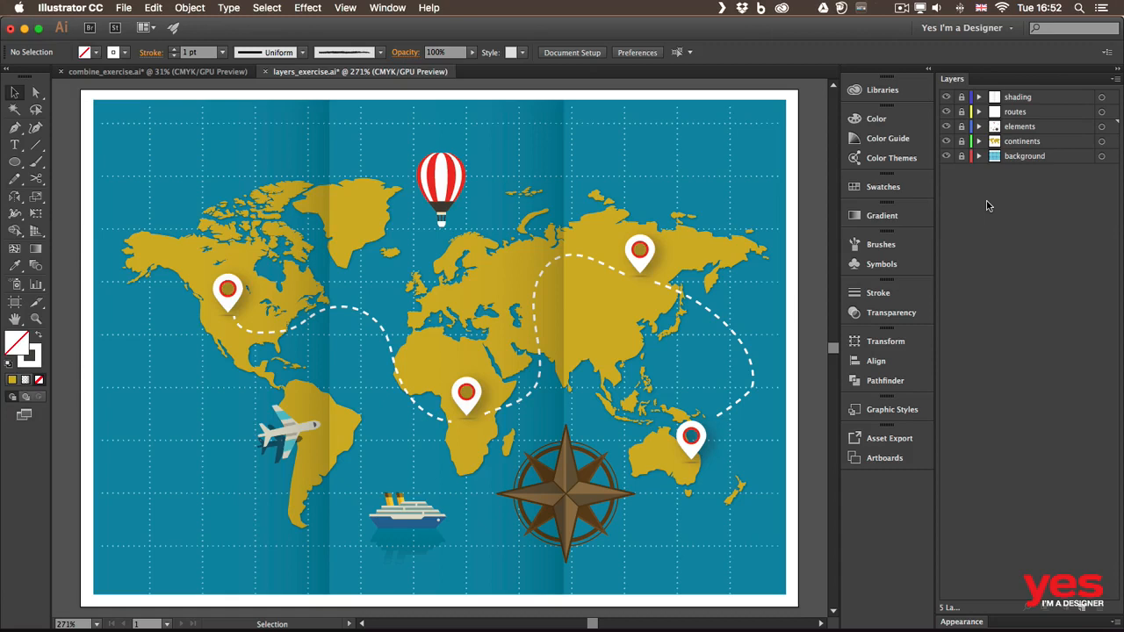
Step: Make elements the active layer and switch to the combine_exercise.ai document
left_click(1019, 127)
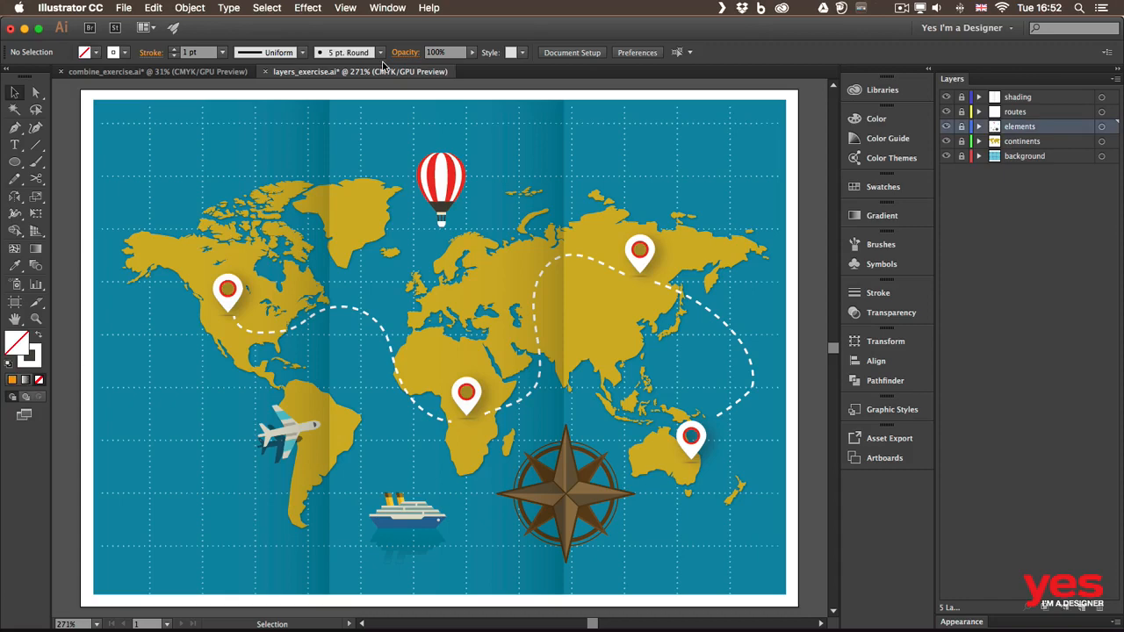
left_click(160, 71)
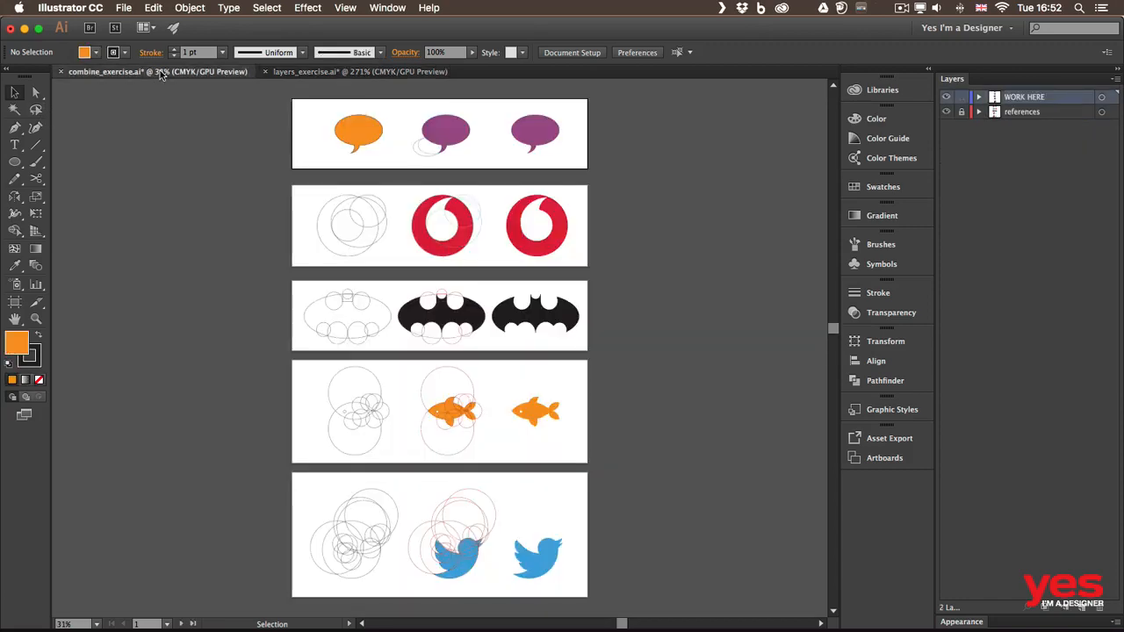